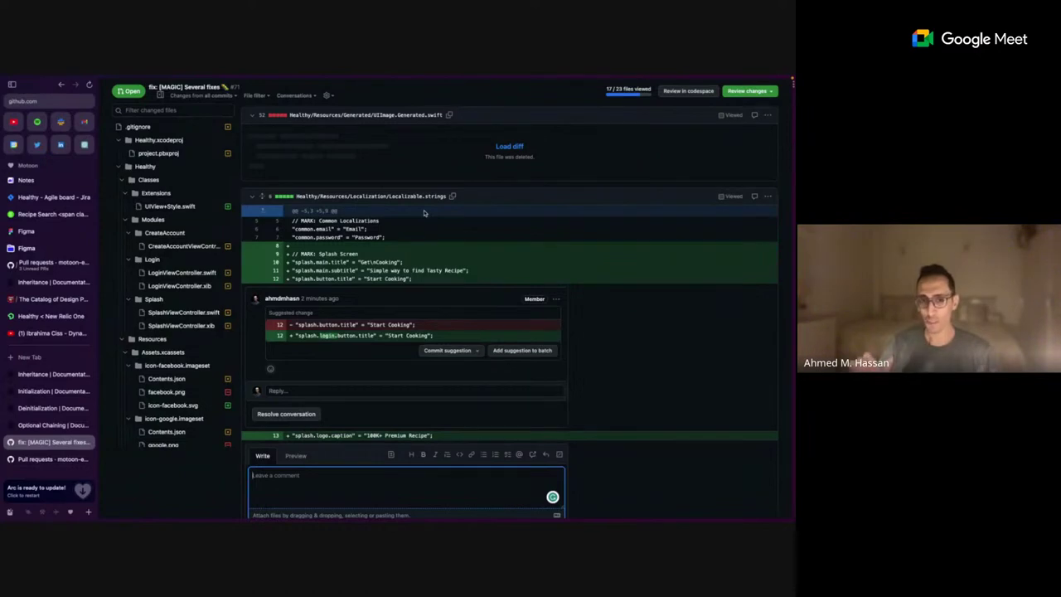
- Discard the empty comment draft on Localizable.strings and go to the healthy repository's list of open pull requests
scroll(477, 277, "down", 2)
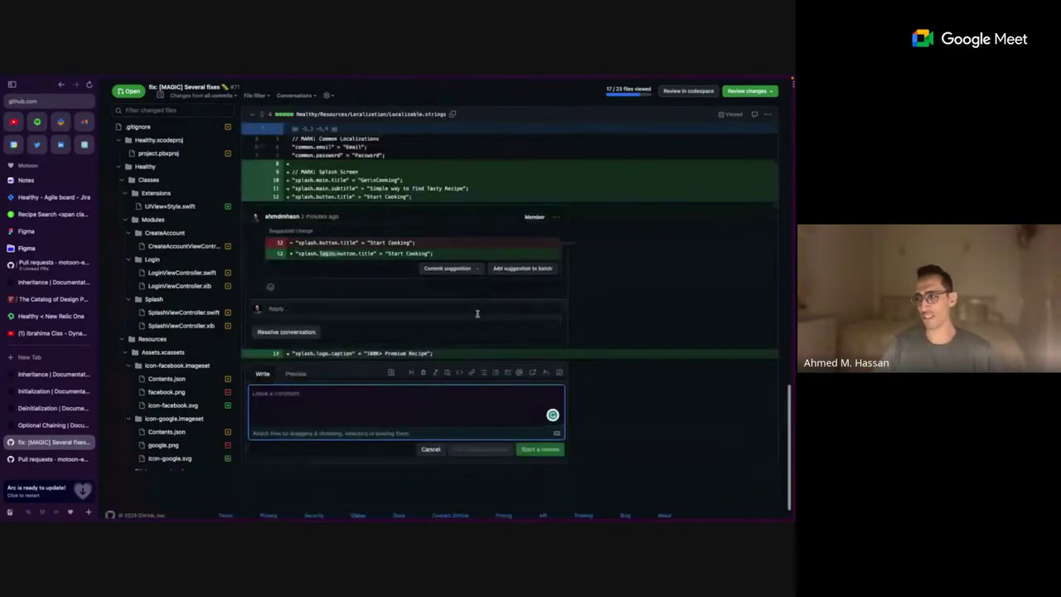
left_click(434, 426)
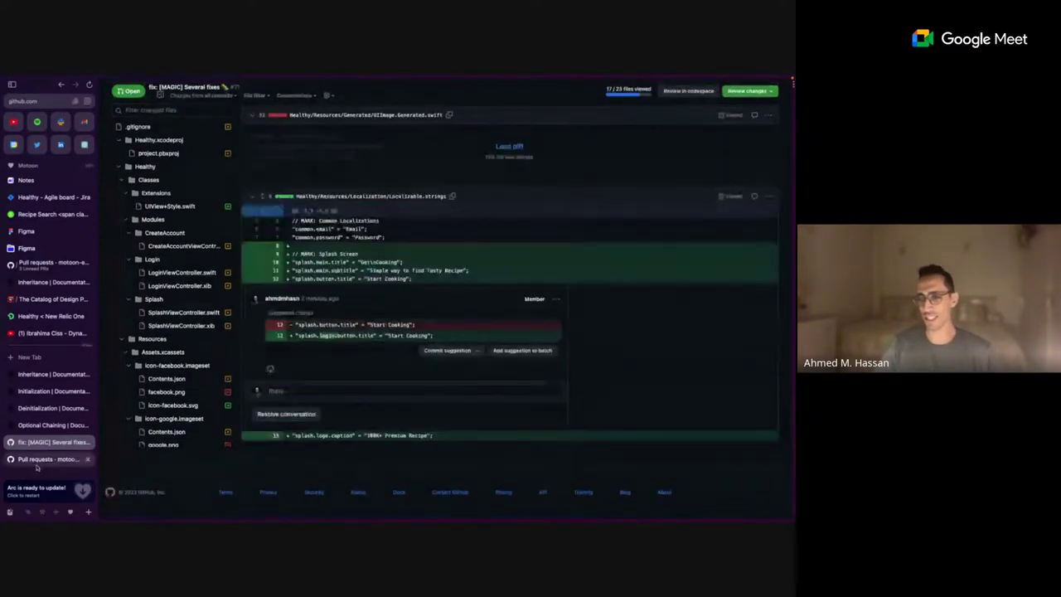
left_click(38, 267)
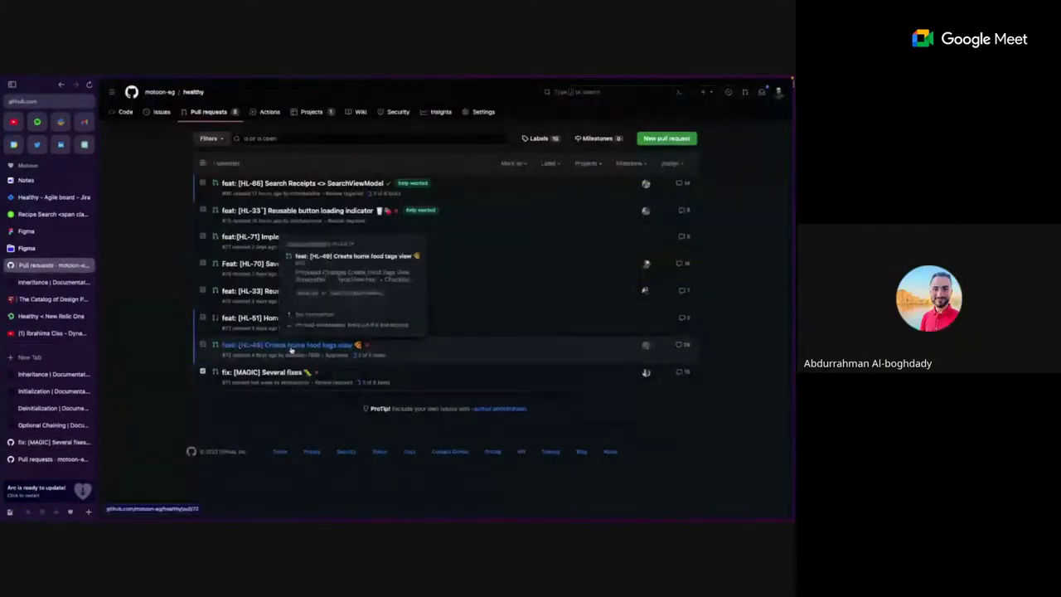
right_click(291, 345)
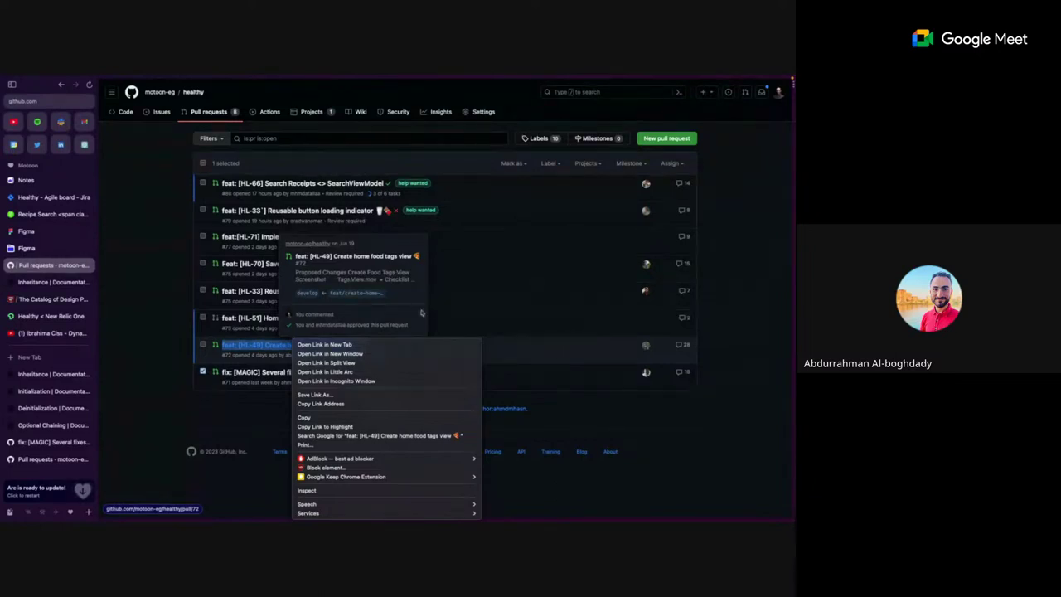
- Open the POEditor website at poeditor.com in a new browser tab
left_click(32, 357)
left_click(37, 357)
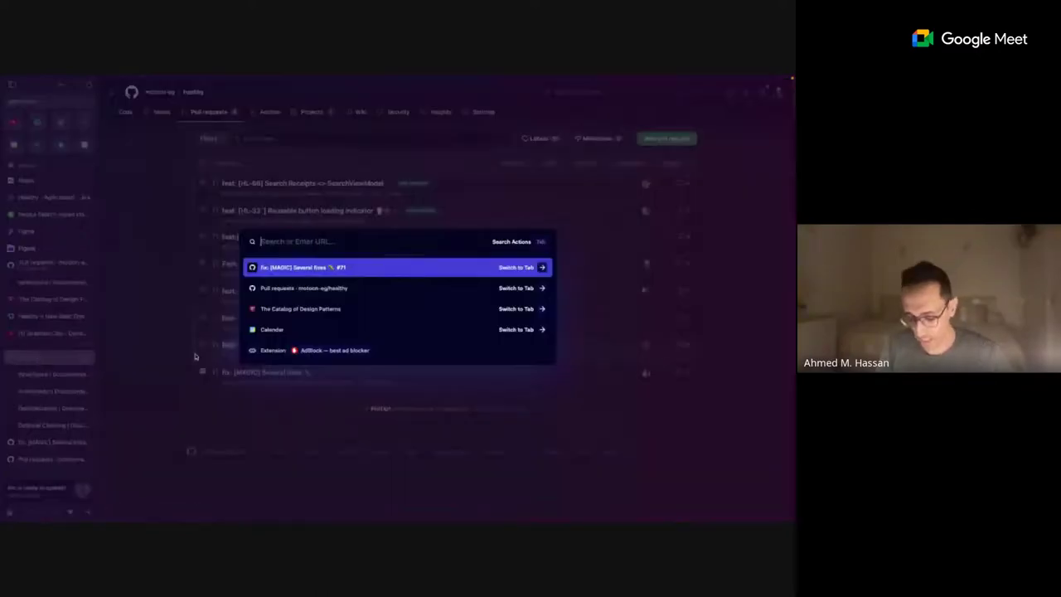
type("poedit")
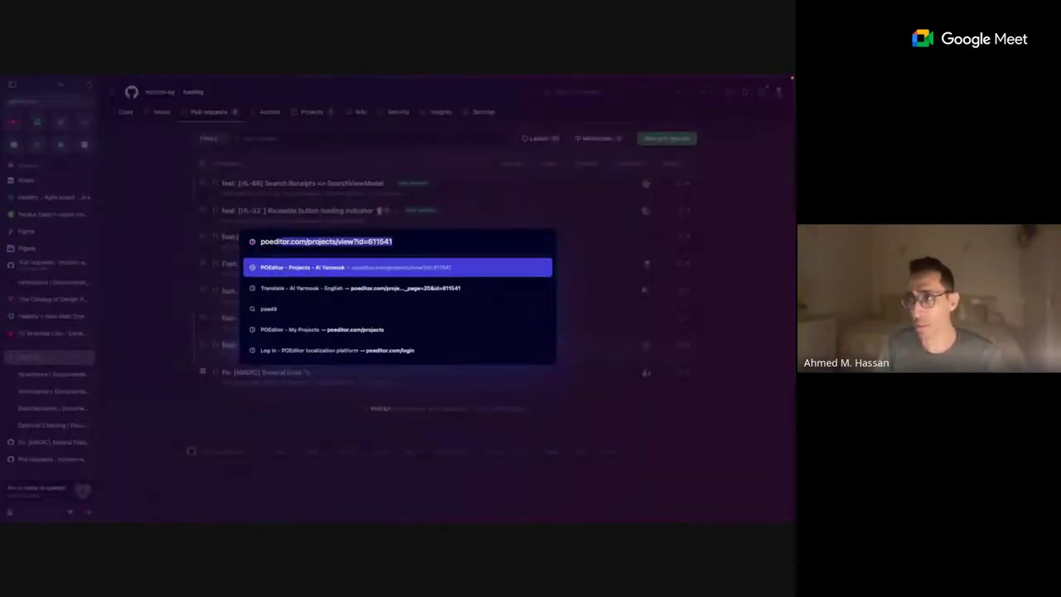
type("or.com/")
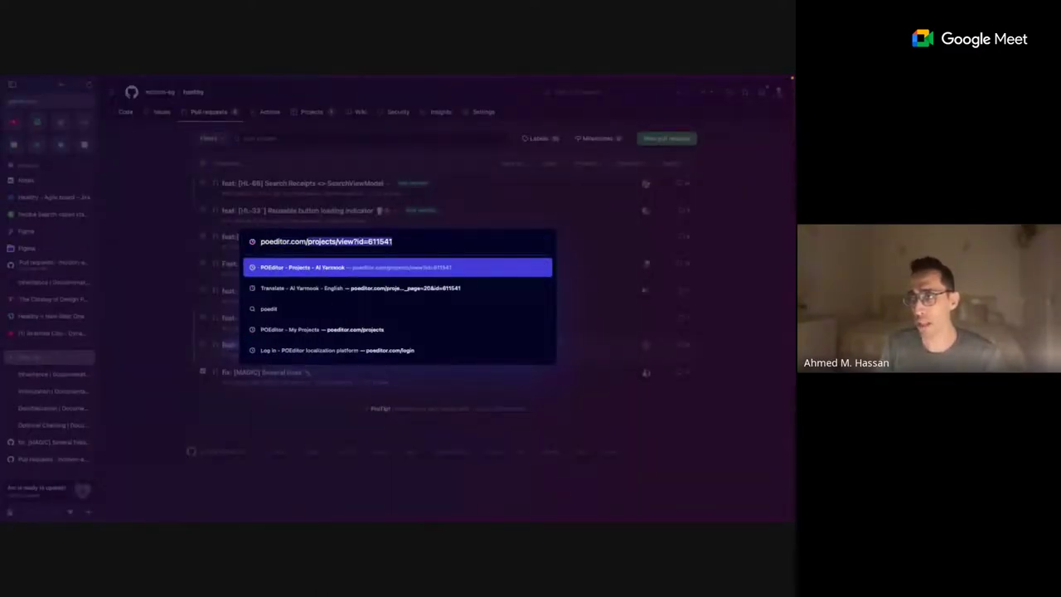
key("Return")
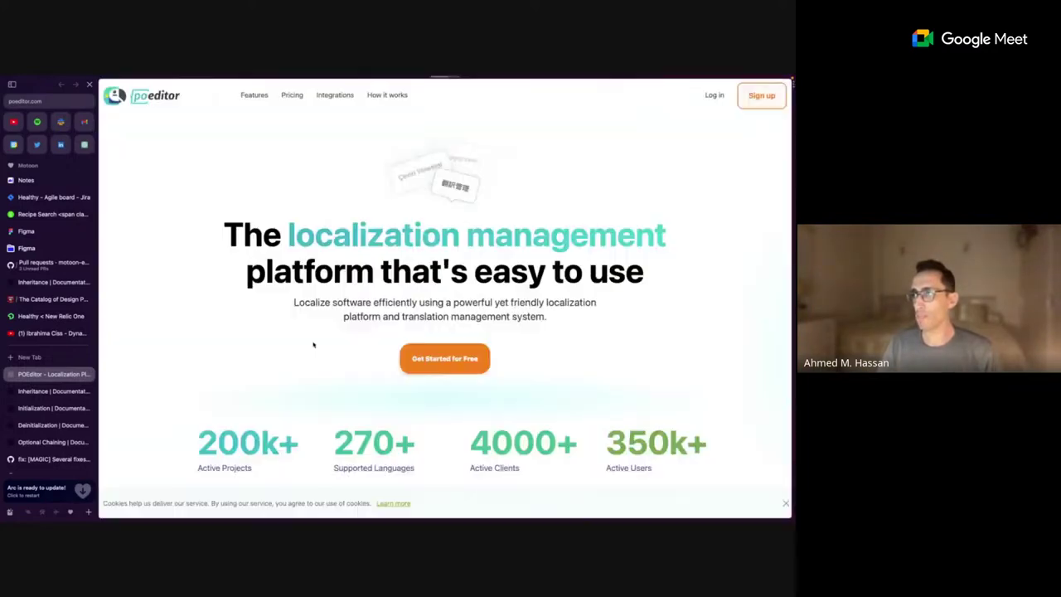
- Log in to POEditor with a Google account to reach the projects dashboard
left_click(713, 99)
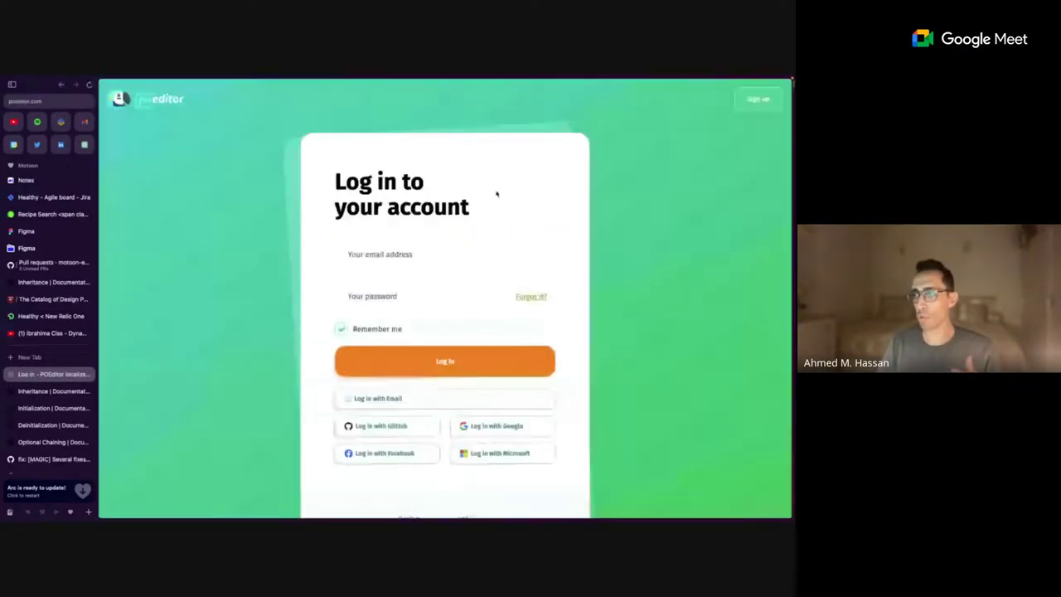
left_click(456, 358)
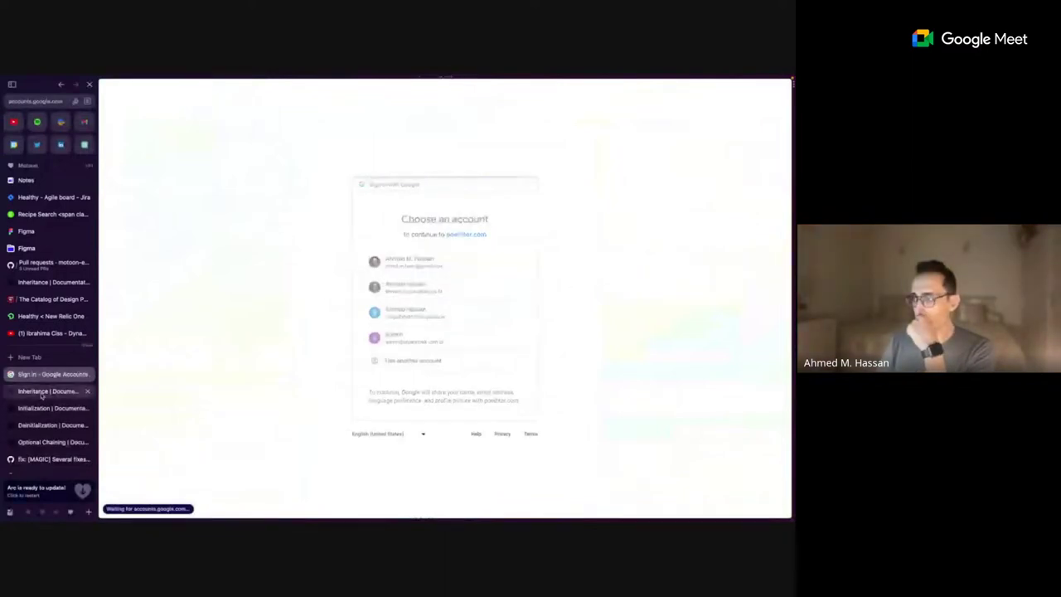
left_click(41, 393)
left_click(45, 374)
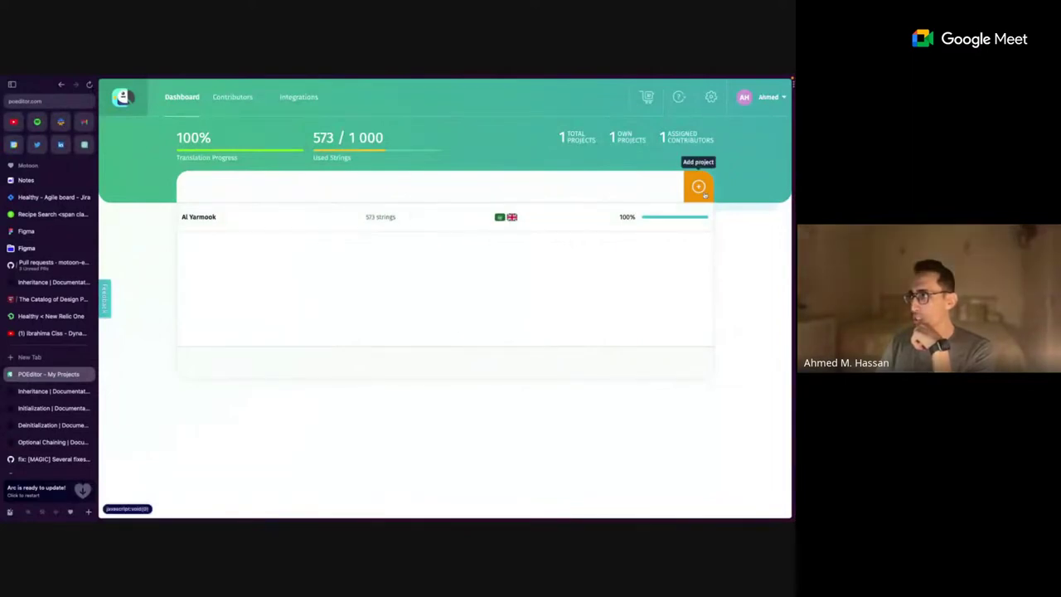
- Add a new localization project named Healthy
left_click(699, 187)
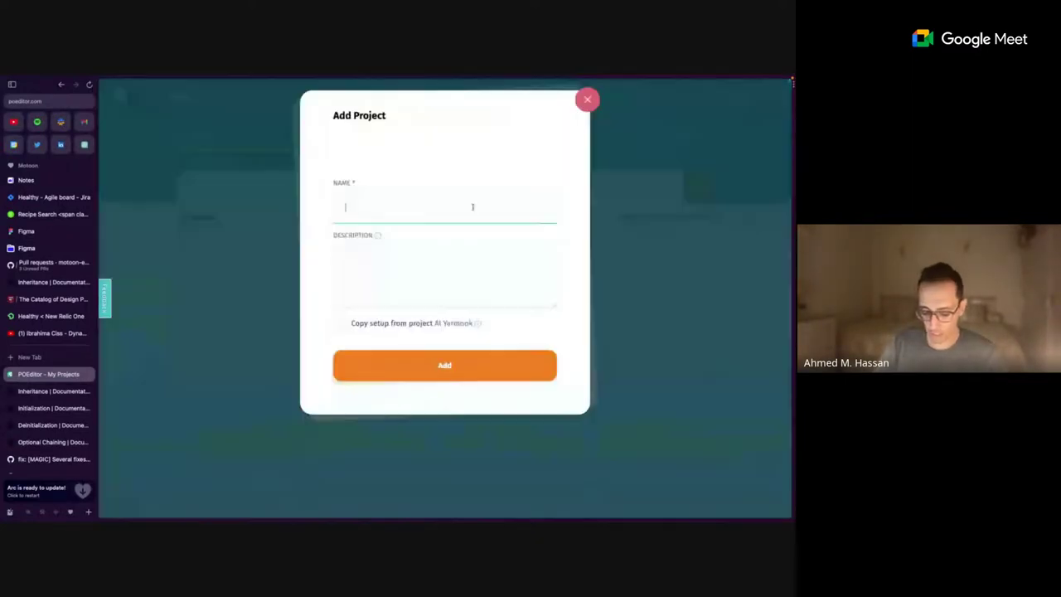
type("Healthy")
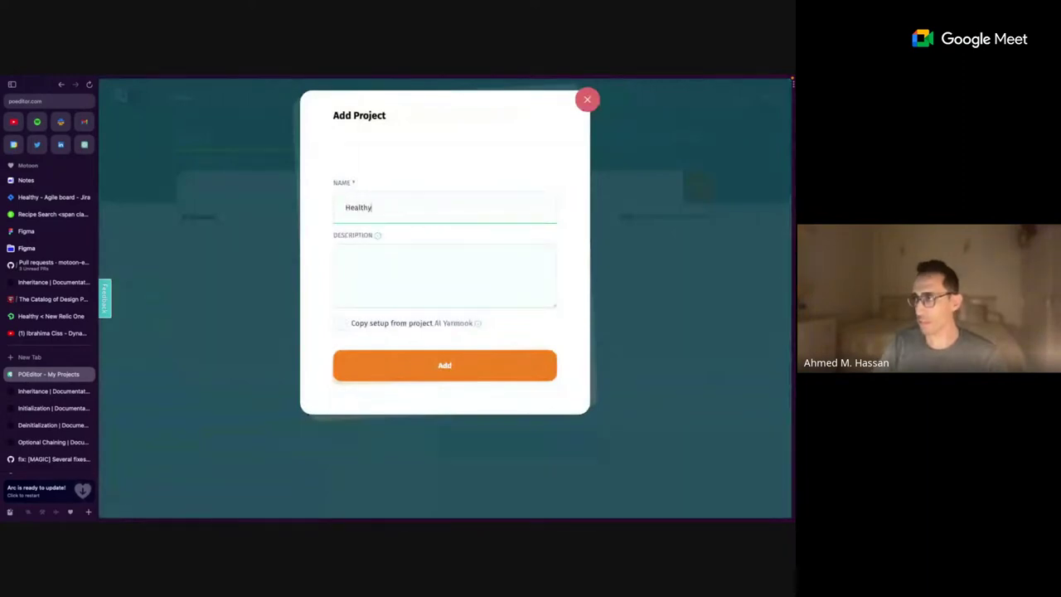
key("Return")
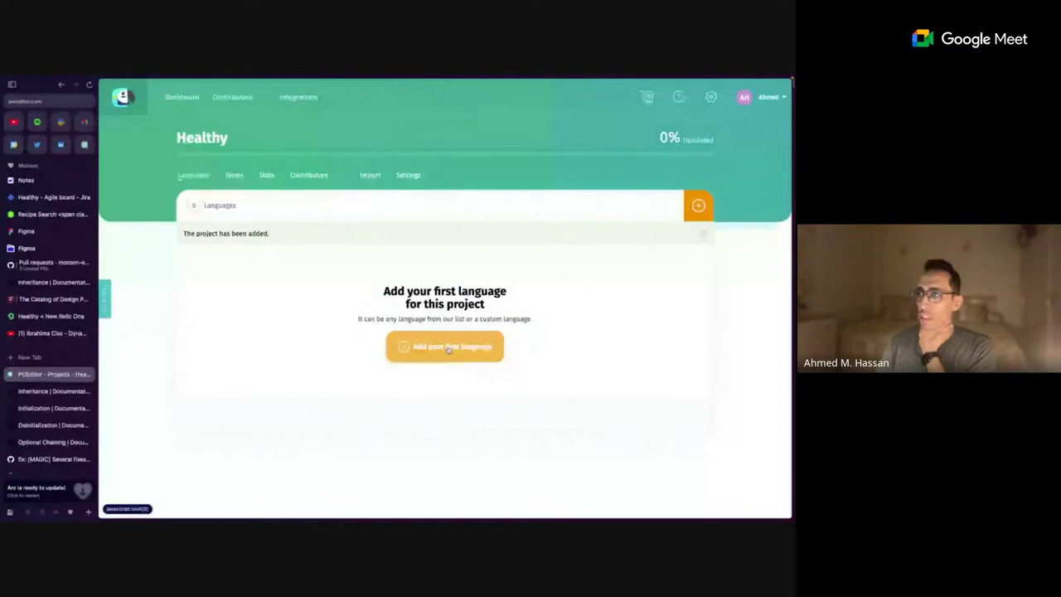
- Add English as the first language of the Healthy project
left_click(454, 346)
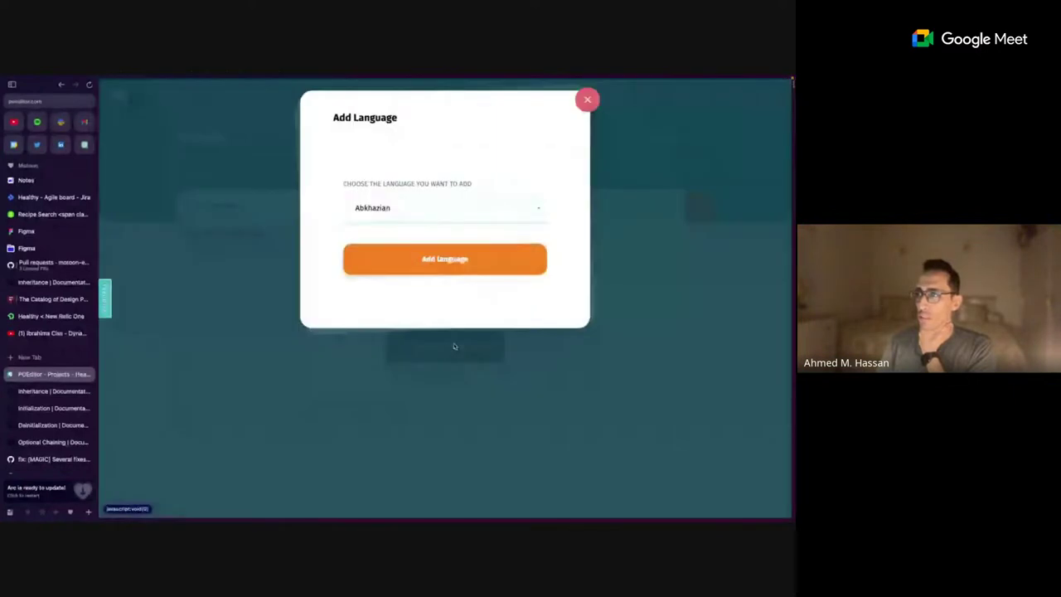
left_click(457, 199)
scroll(412, 273, "down", 5)
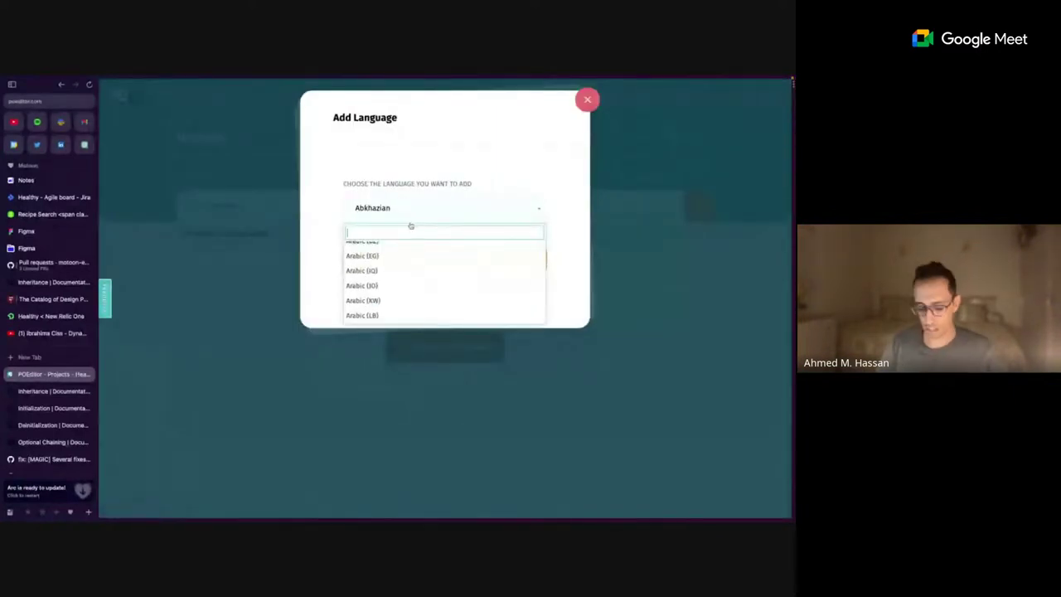
type("english")
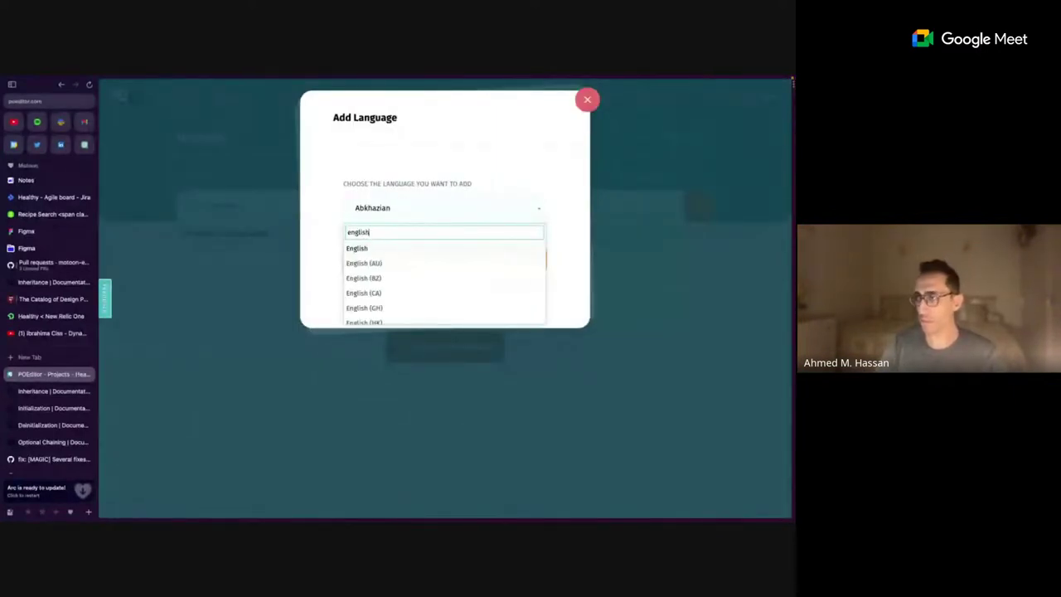
key("Return")
left_click(490, 257)
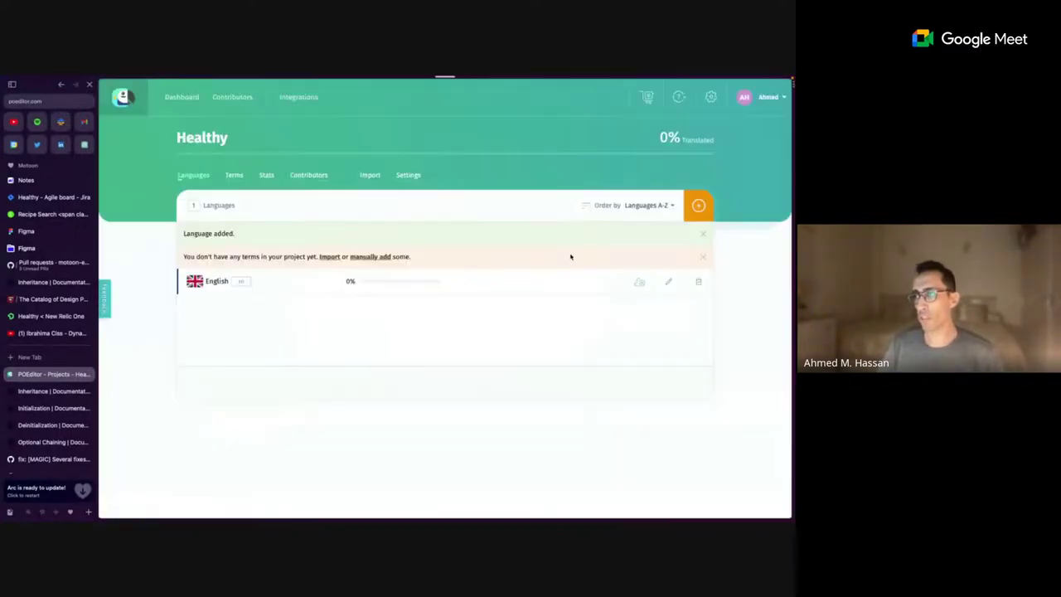
- Start a manual new term from the English translations and enter splash.main.title, copied from the Localizable.strings diff on GitHub
left_click(275, 283)
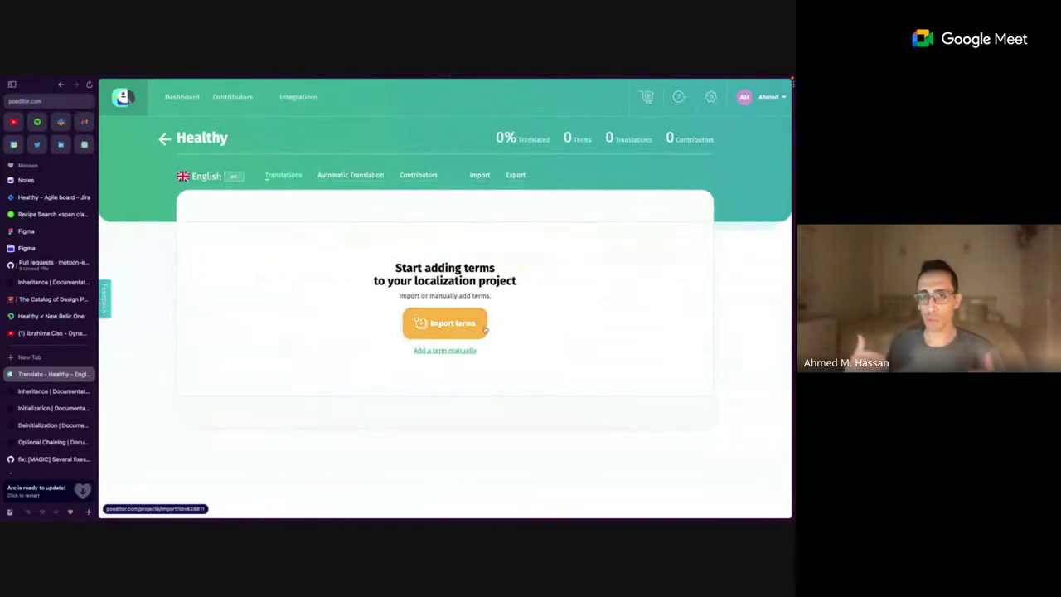
left_click(449, 350)
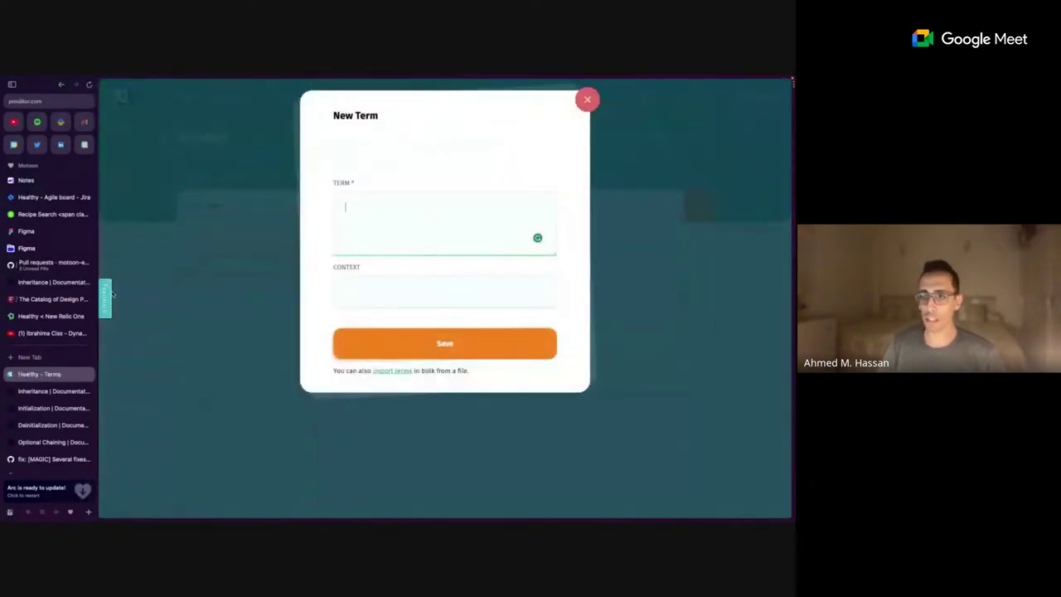
scroll(54, 407, "down", 2)
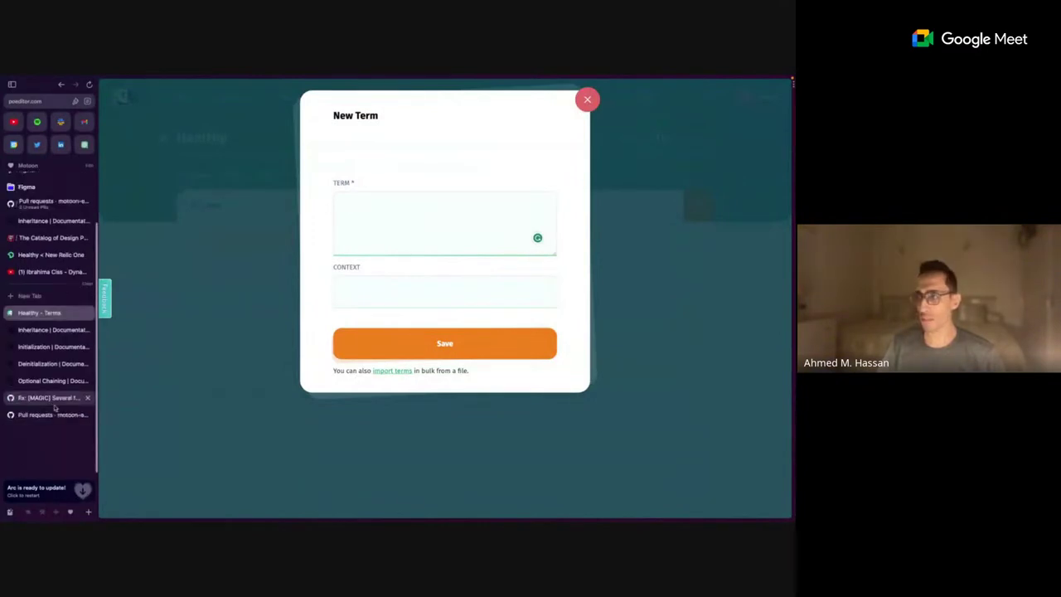
left_click(54, 401)
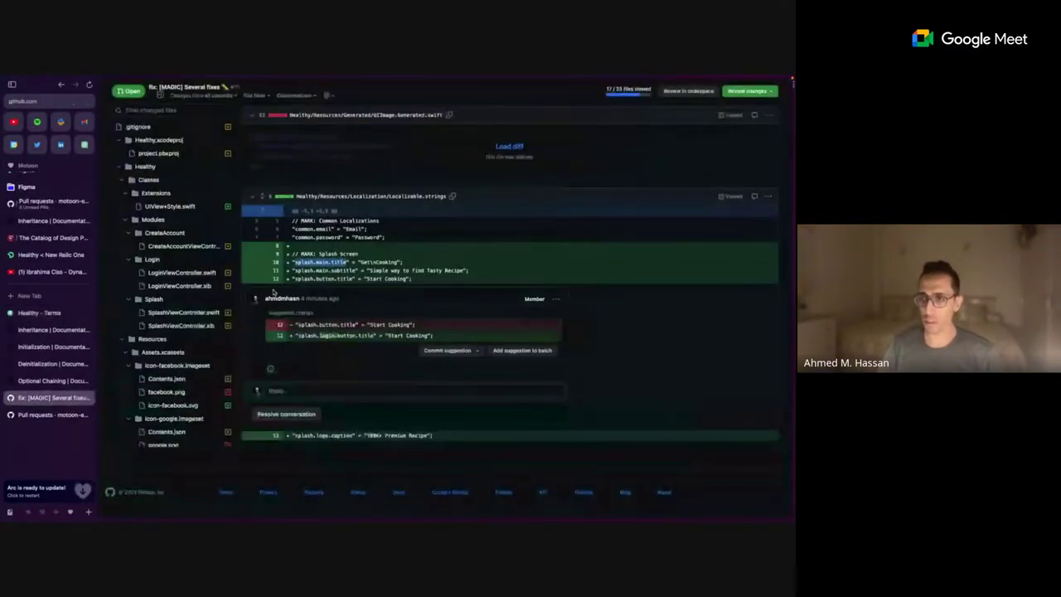
left_click(38, 319)
type("splash.main.title")
- Give the new term the context "The title of splash screen" and save it
left_click(408, 289)
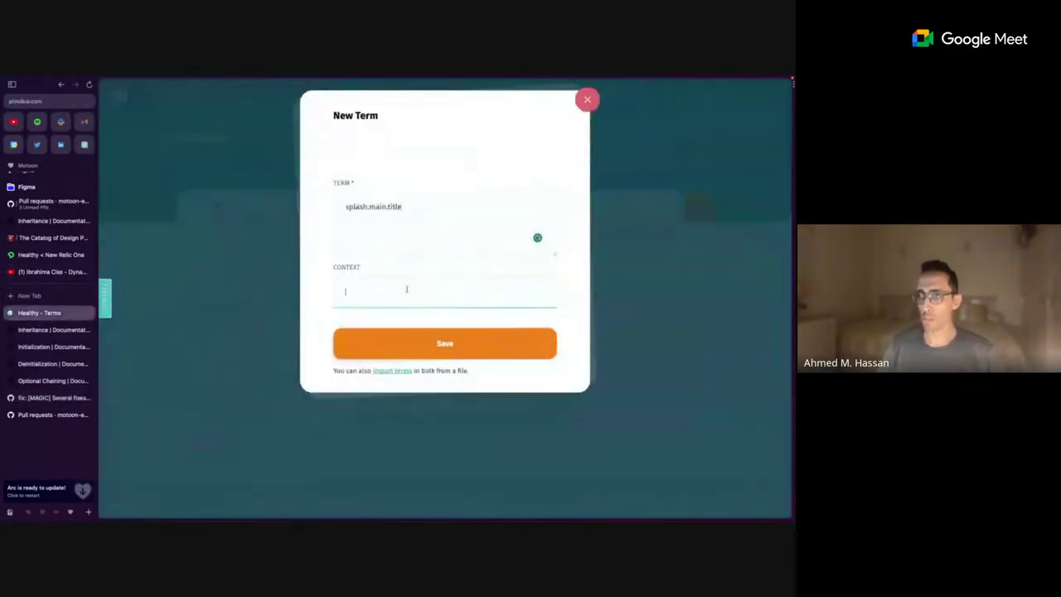
type("The title")
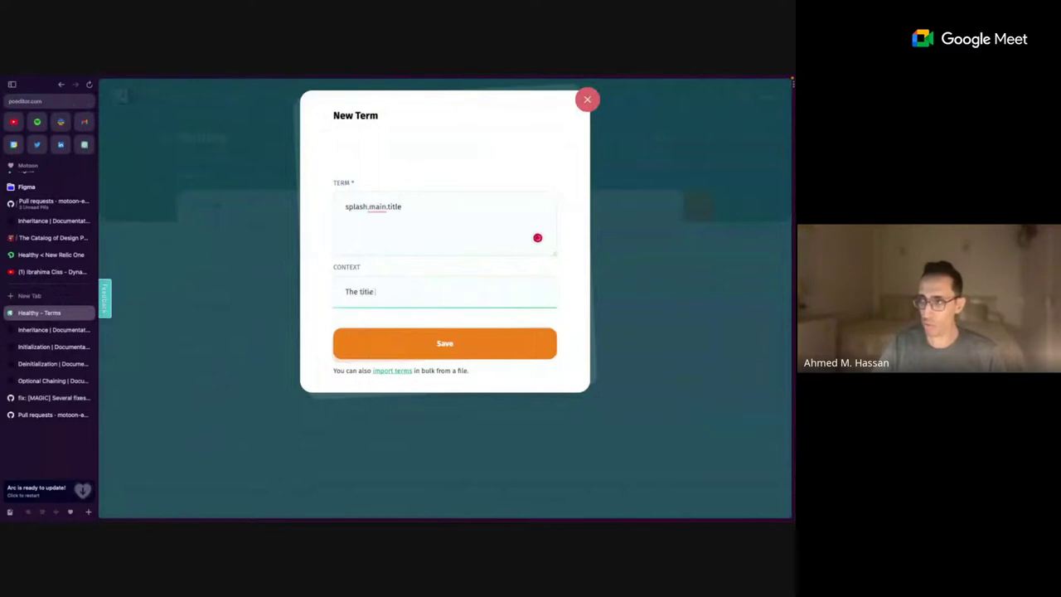
type(" of splash s")
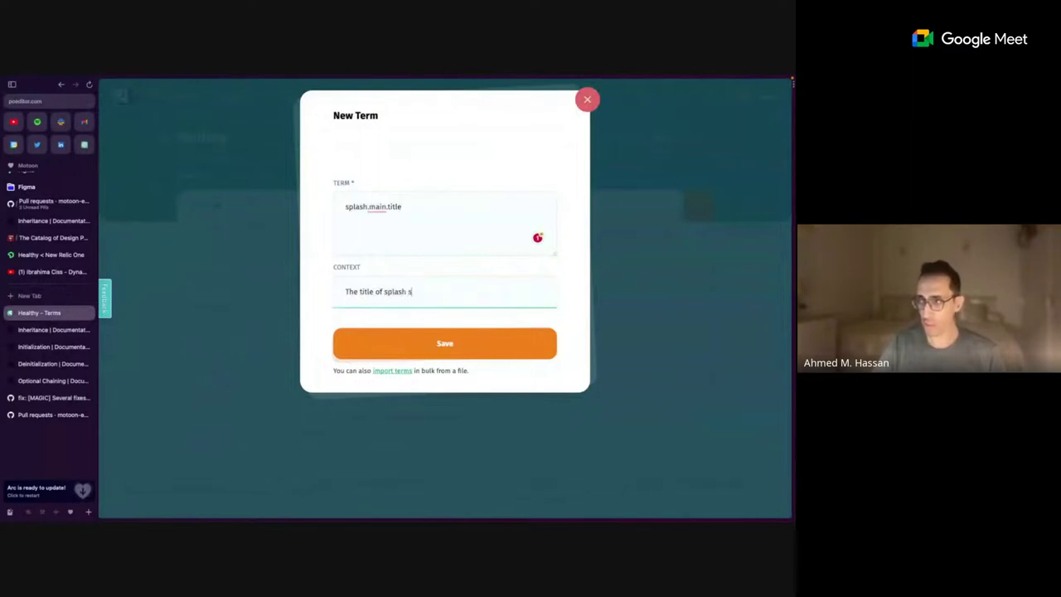
type("creen")
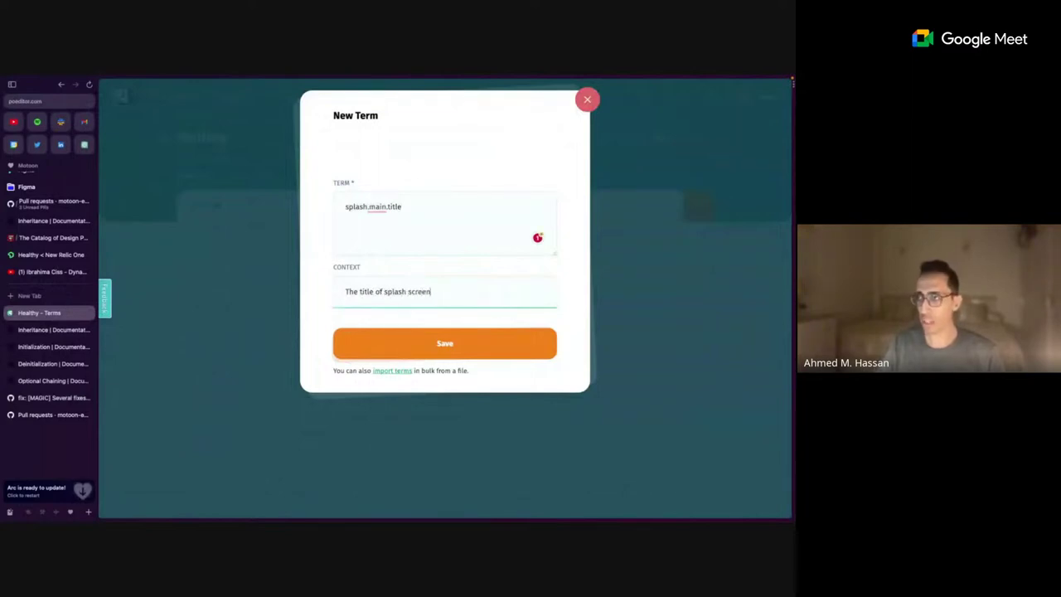
left_click(490, 351)
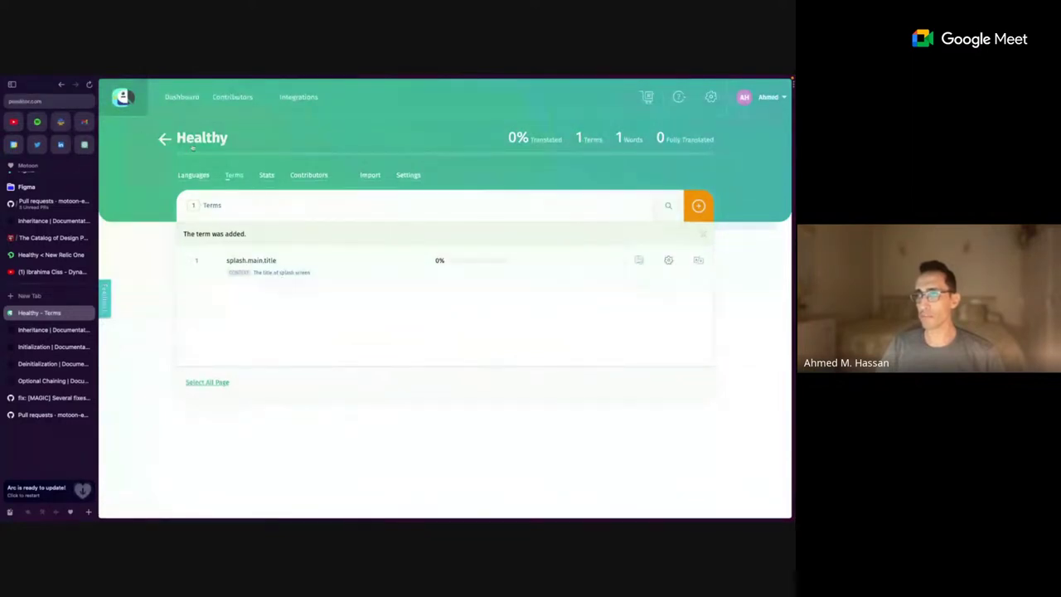
- Open the project's English translations and translate splash.main.title as "Splash"
left_click(165, 139)
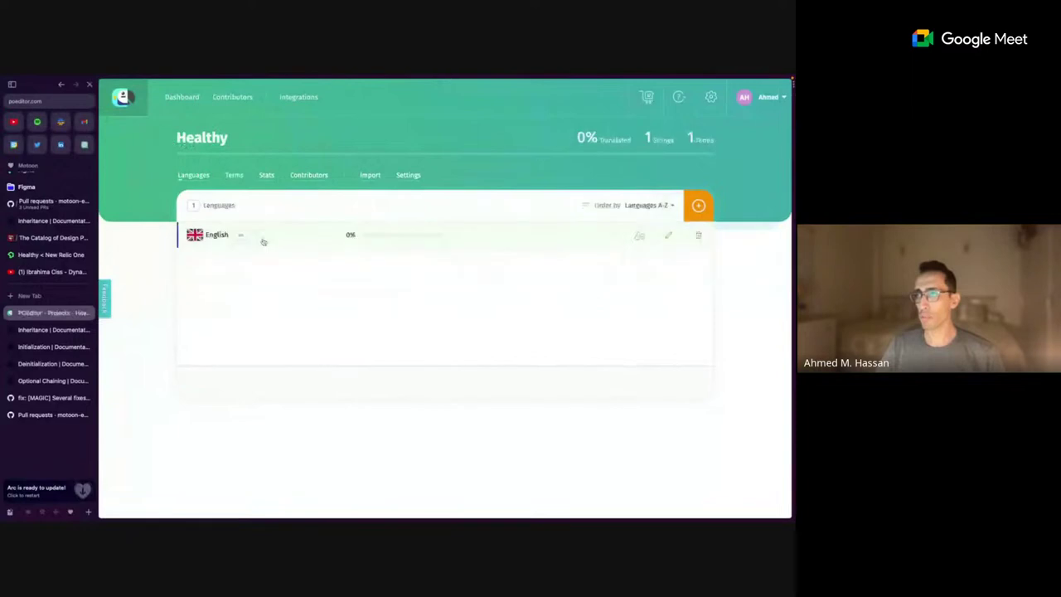
left_click(237, 238)
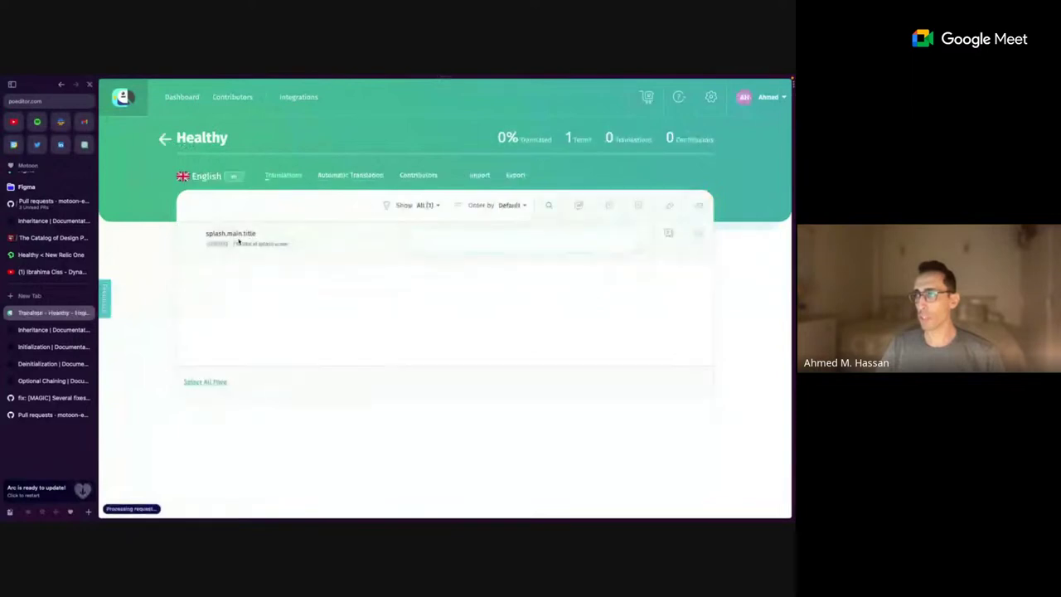
left_click(425, 237)
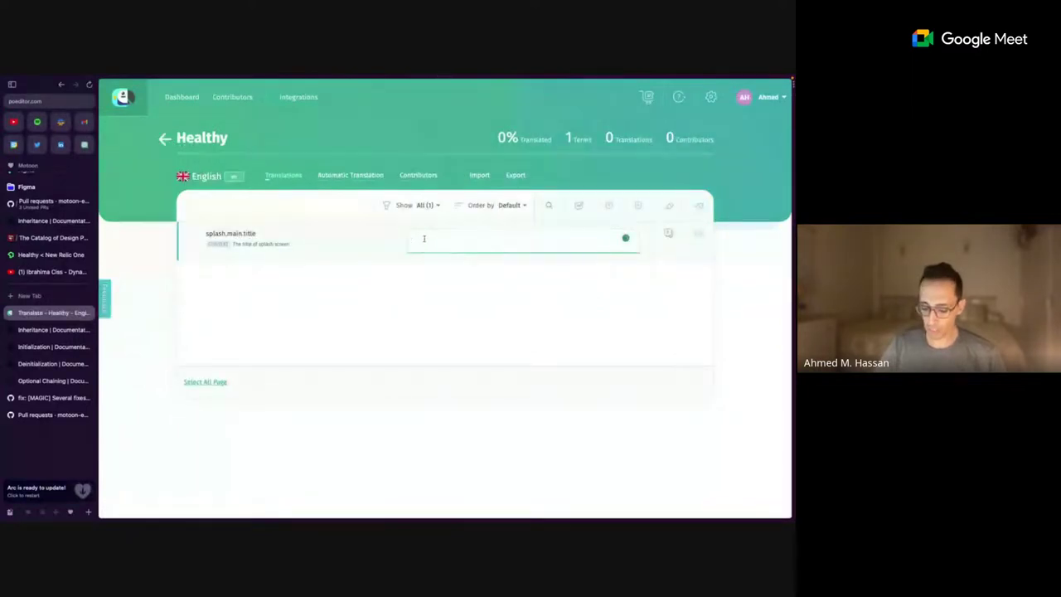
type("Splash")
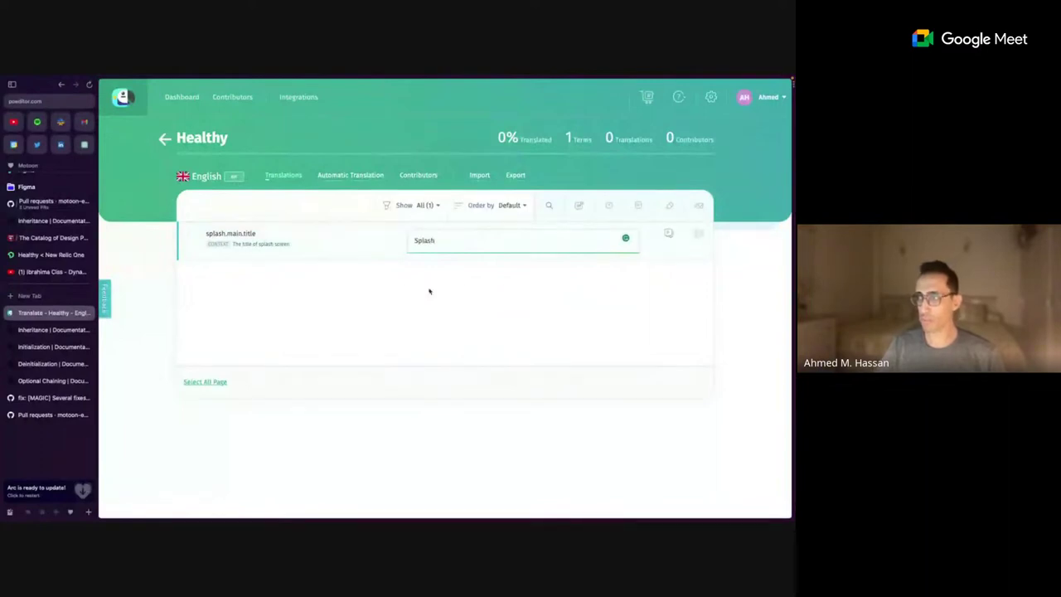
left_click(428, 290)
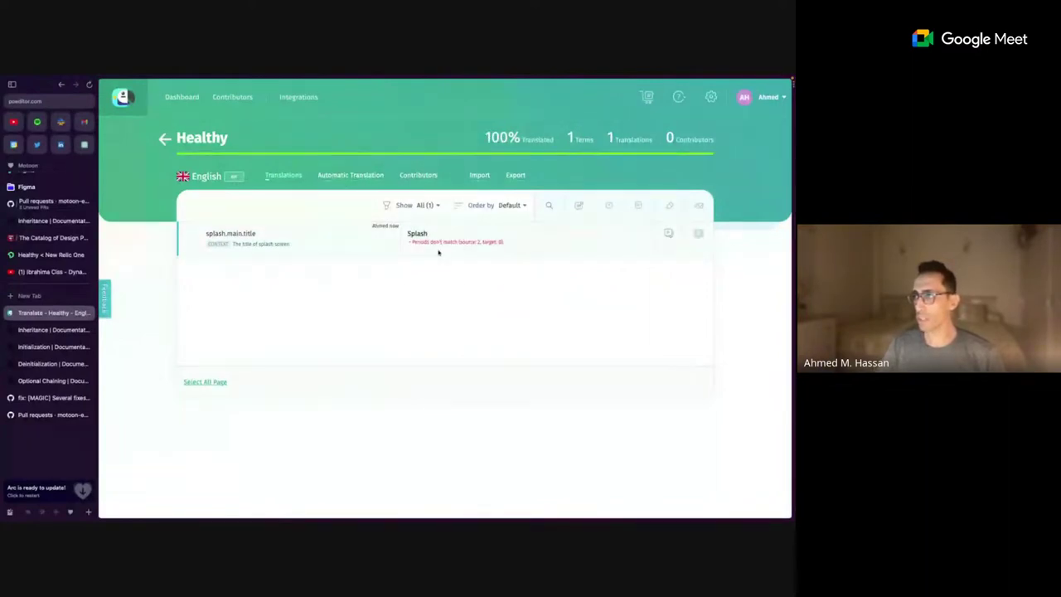
- Check the saved English translation of splash.main.title and return to the Healthy project's language list
left_click(430, 235)
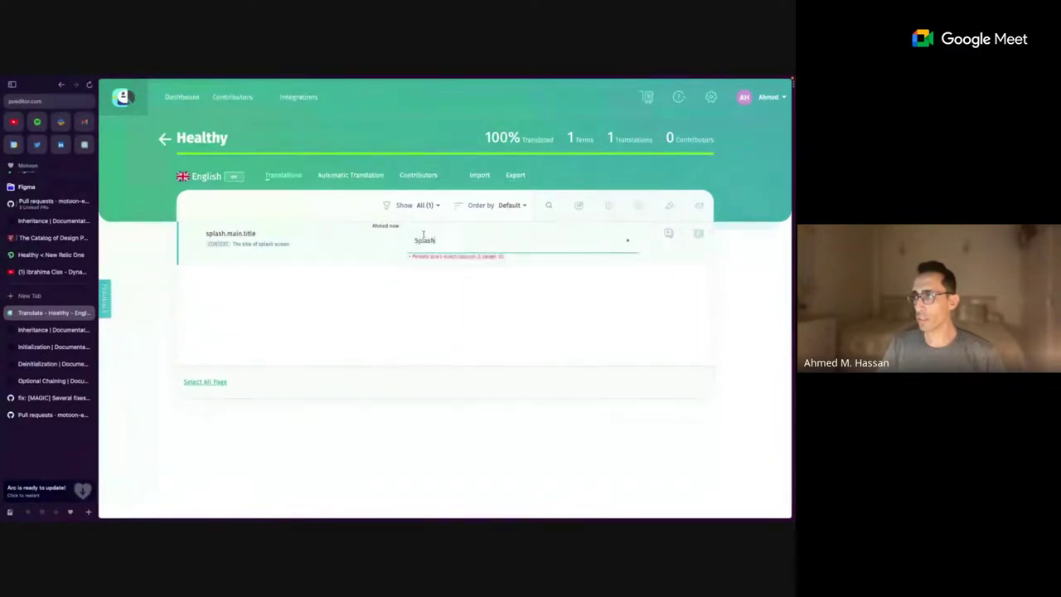
left_click(559, 277)
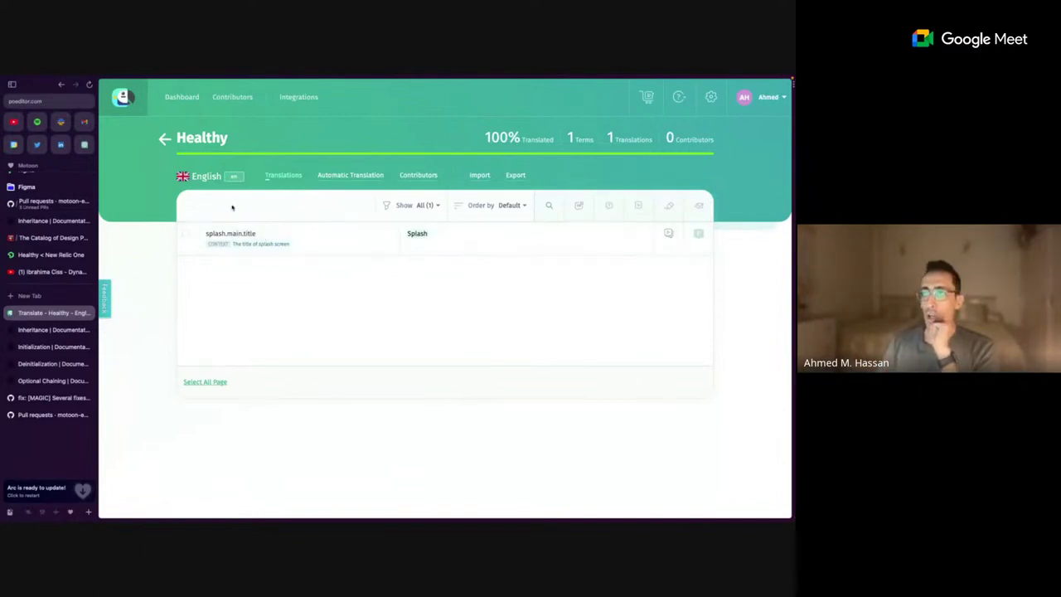
left_click(166, 140)
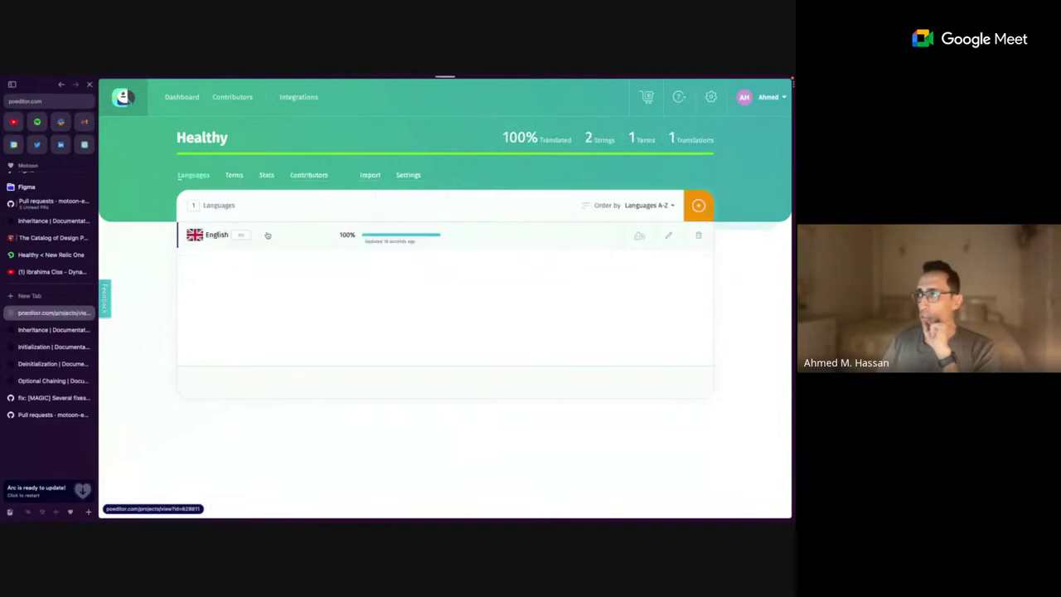
- Add Arabic as a language to the Healthy project
left_click(699, 206)
left_click(398, 208)
scroll(390, 282, "down", 2)
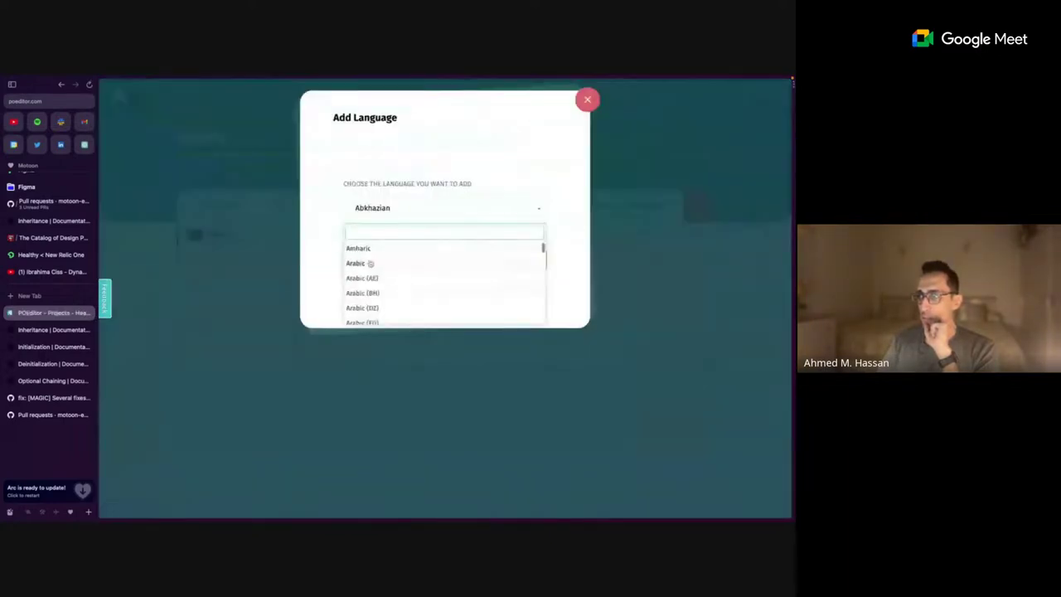
left_click(386, 265)
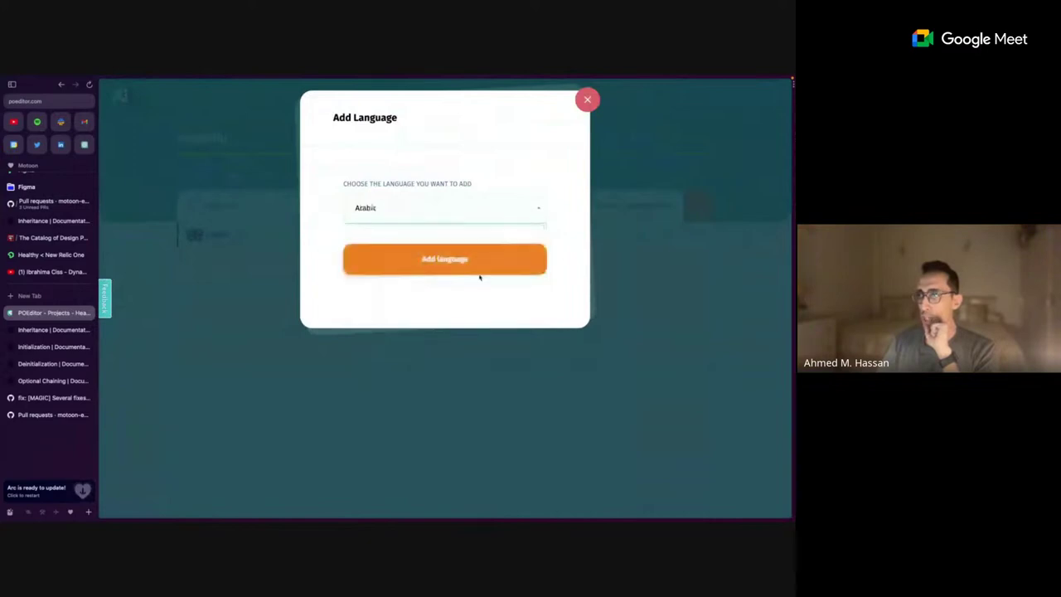
left_click(545, 219)
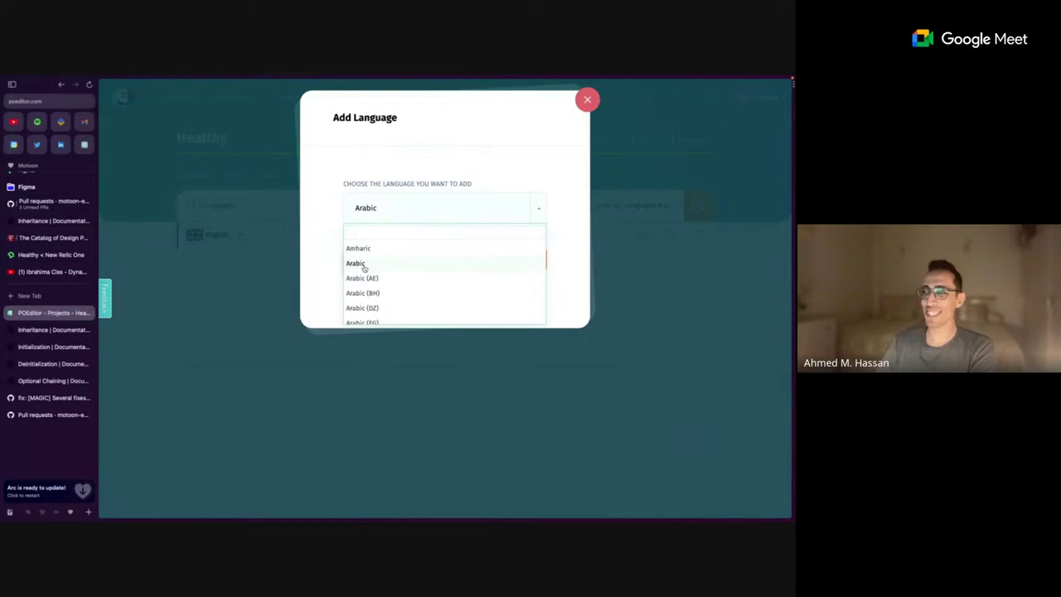
left_click(363, 266)
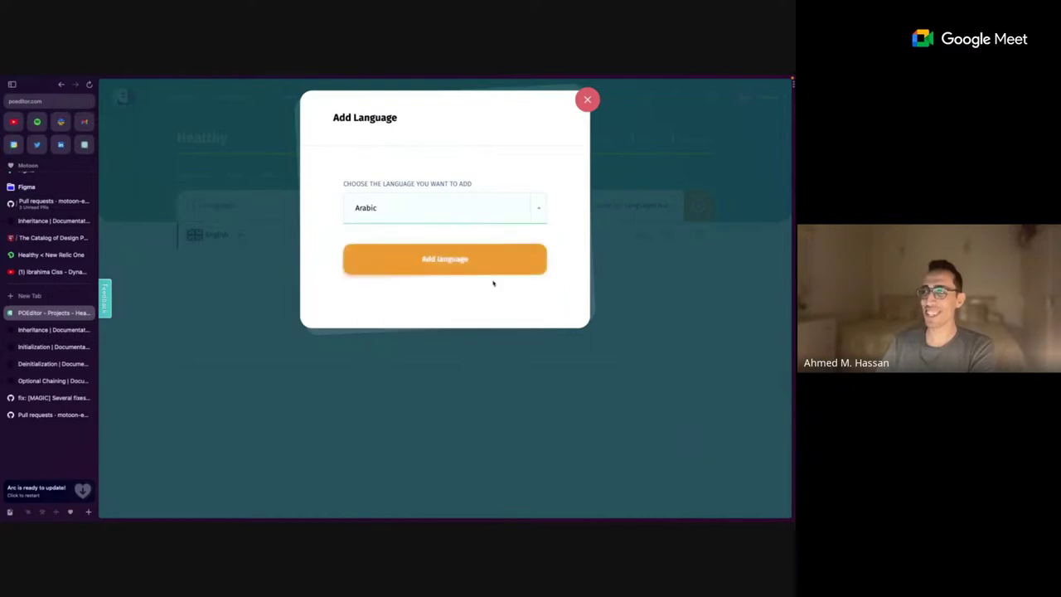
left_click(429, 264)
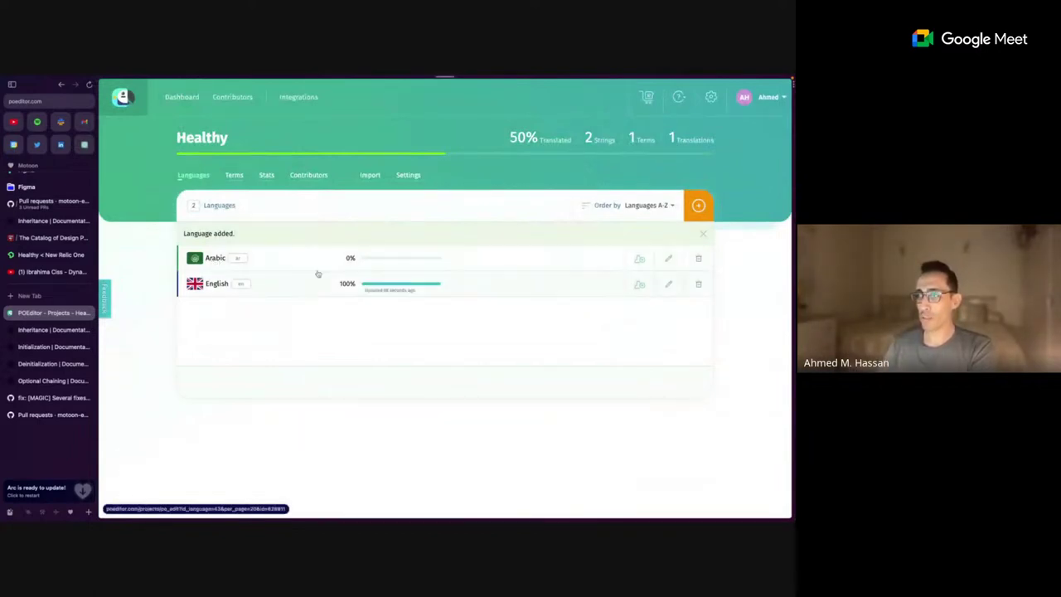
- Open the project's Arabic translations and save a first Arabic translation for splash.main.title
left_click(318, 273)
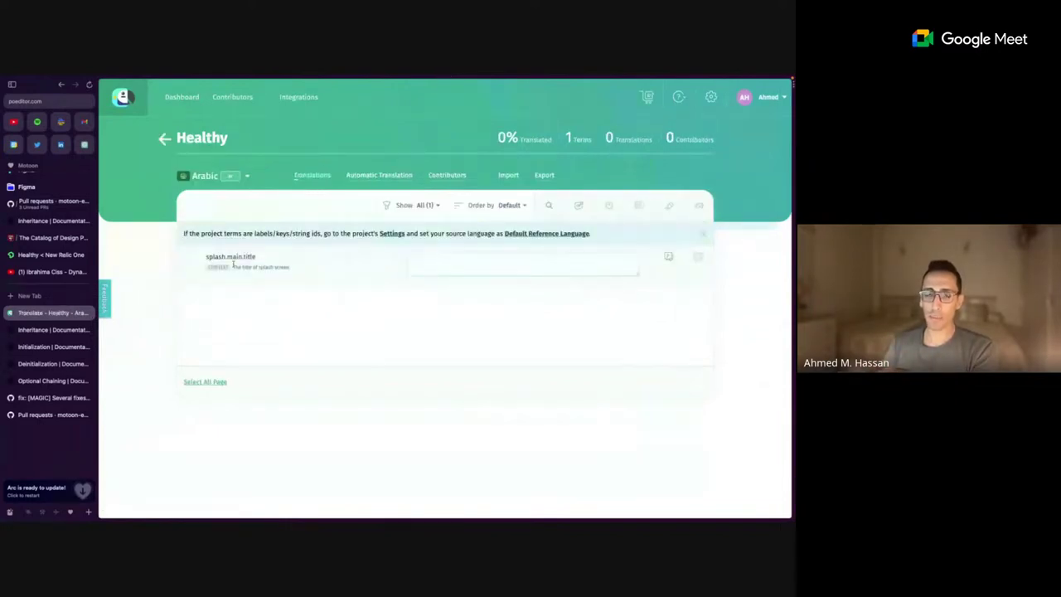
left_click(419, 267)
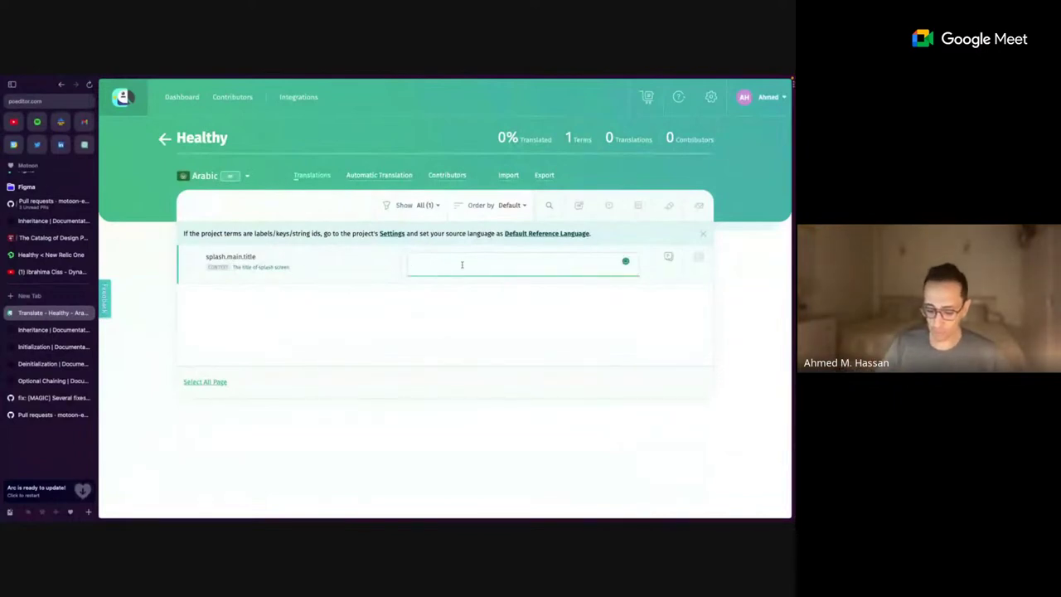
type("مسا")
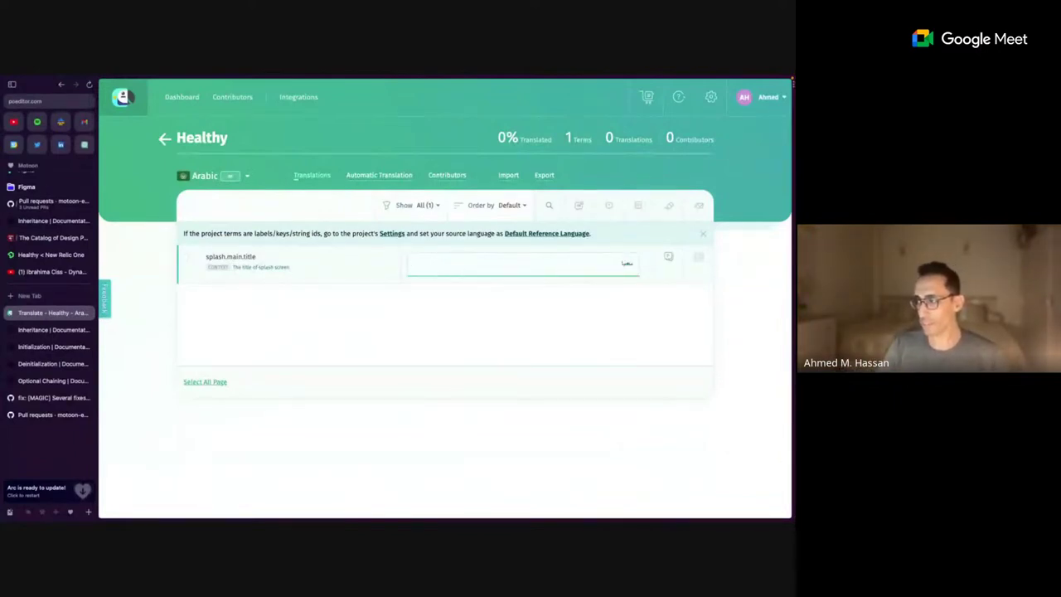
left_click(455, 339)
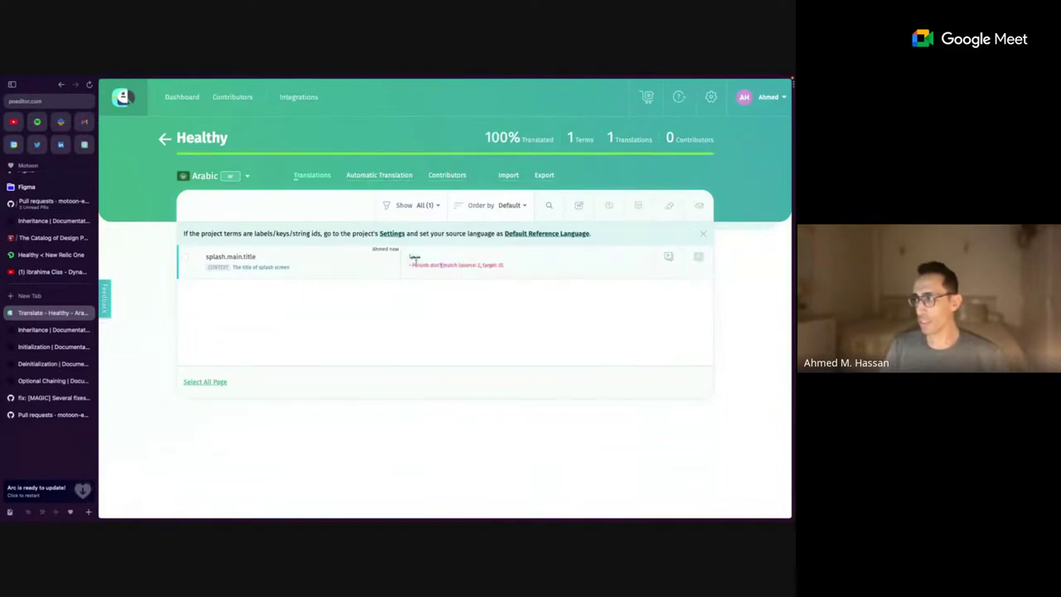
left_click(414, 260)
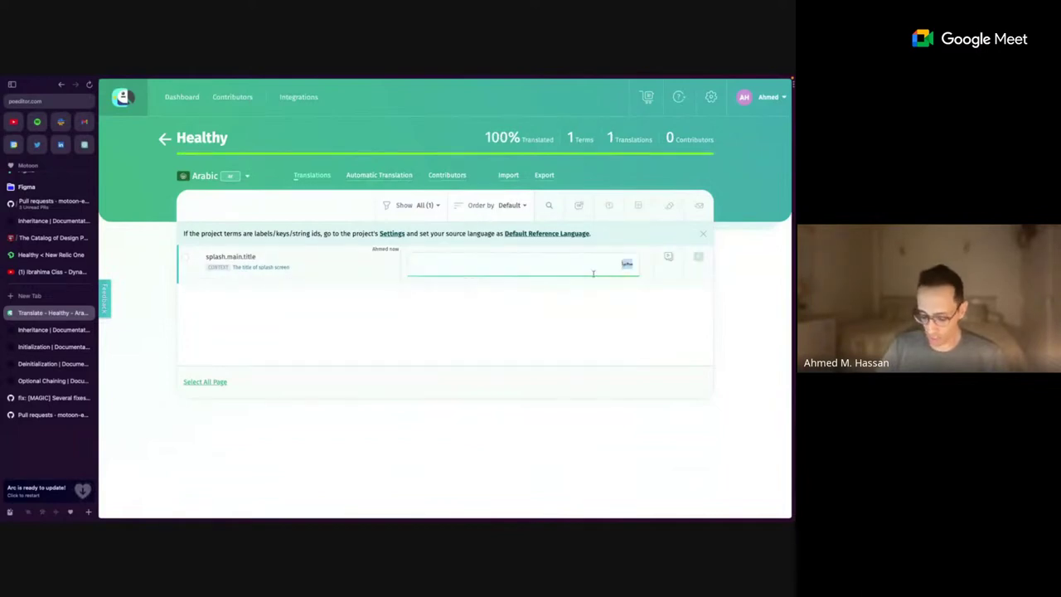
left_click(595, 336)
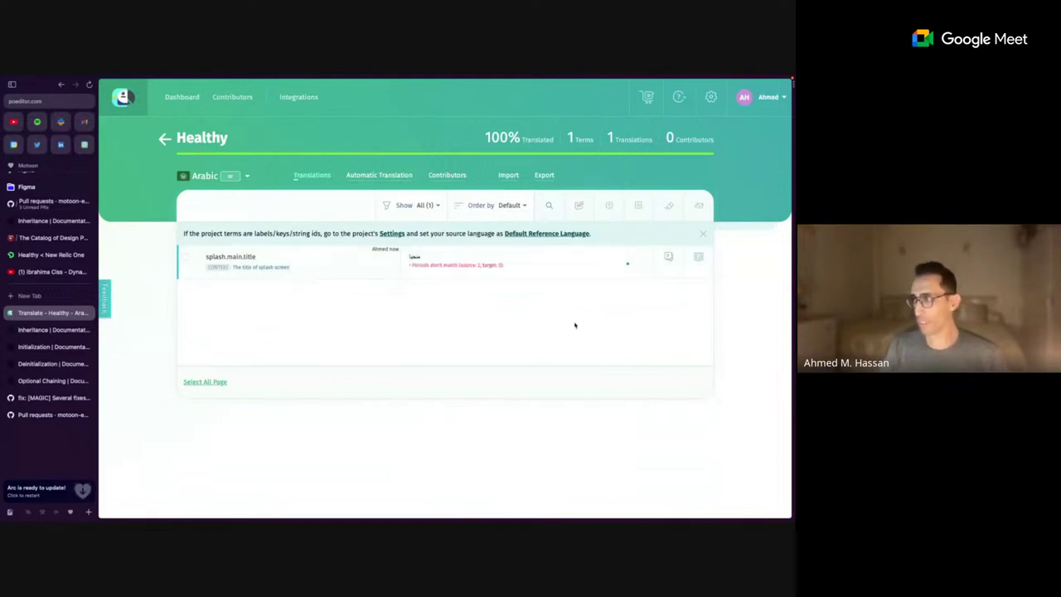
left_click(415, 259)
double_click(623, 263)
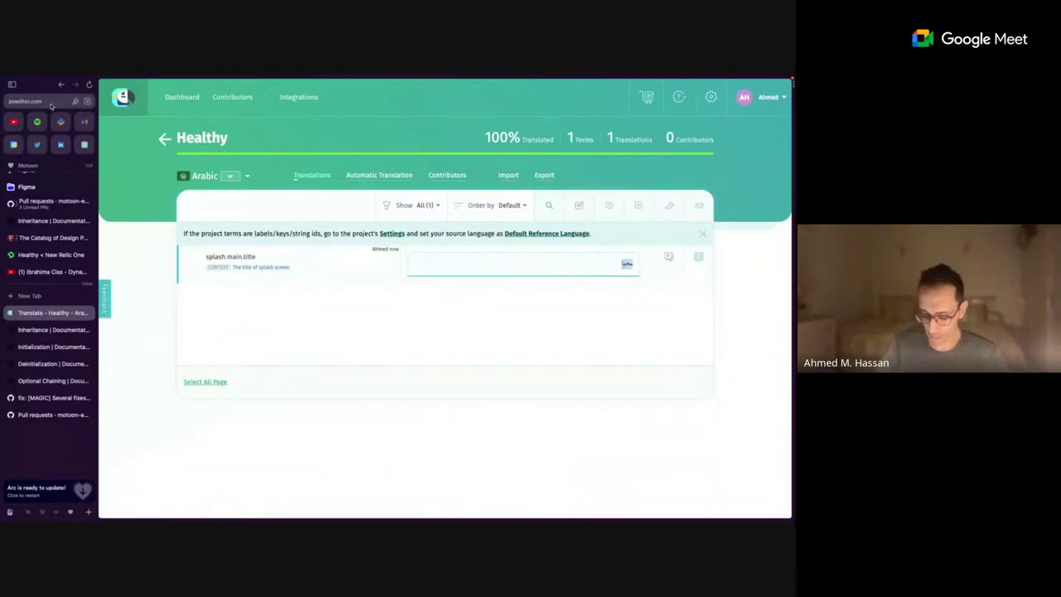
left_click(50, 106)
type("مرحبا")
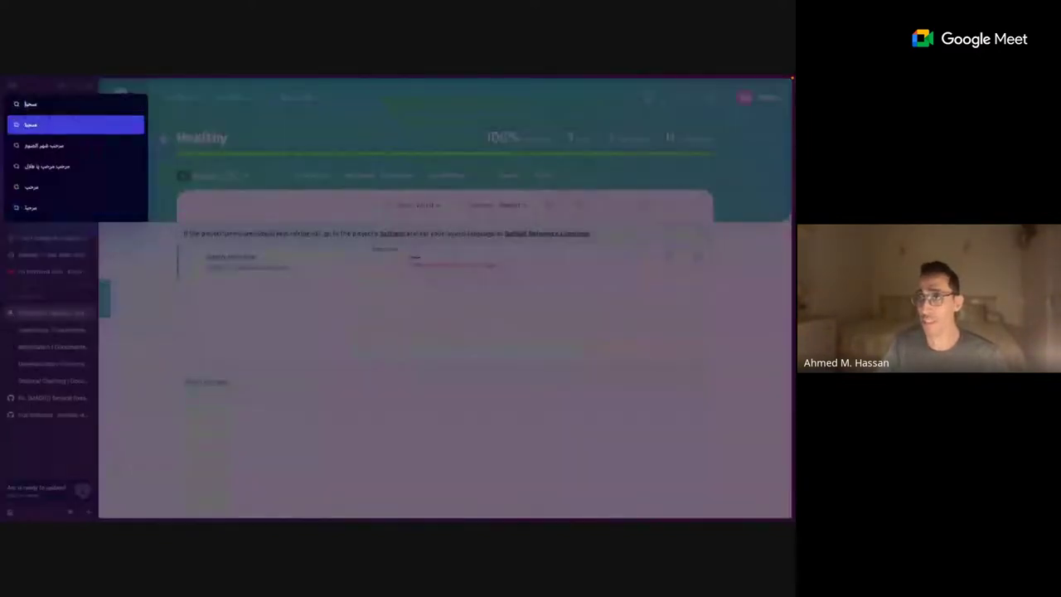
key("BackSpace")
key("BackSpace")
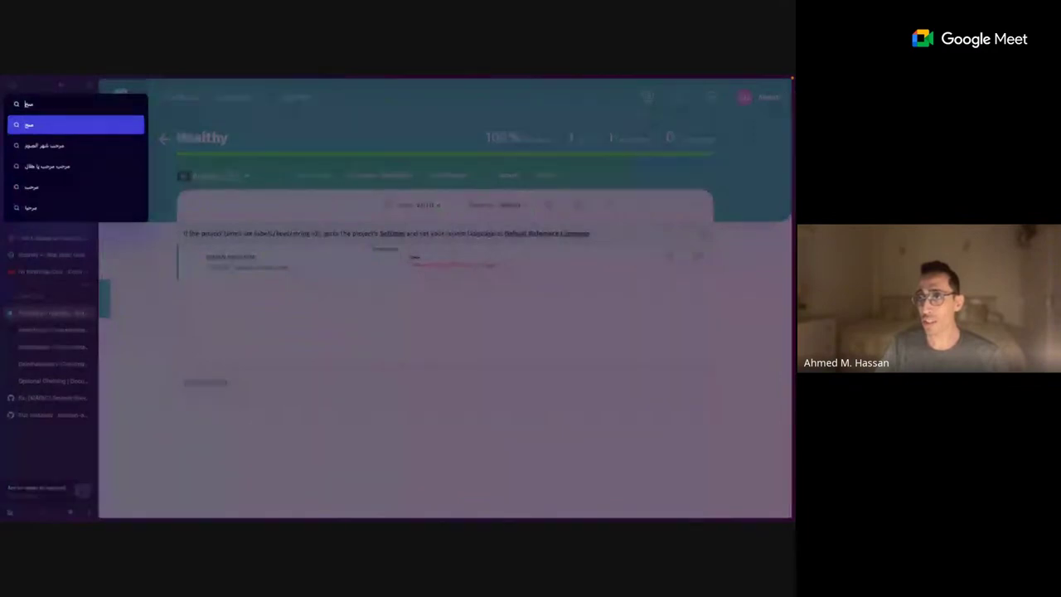
key("BackSpace")
key("BackSpace")
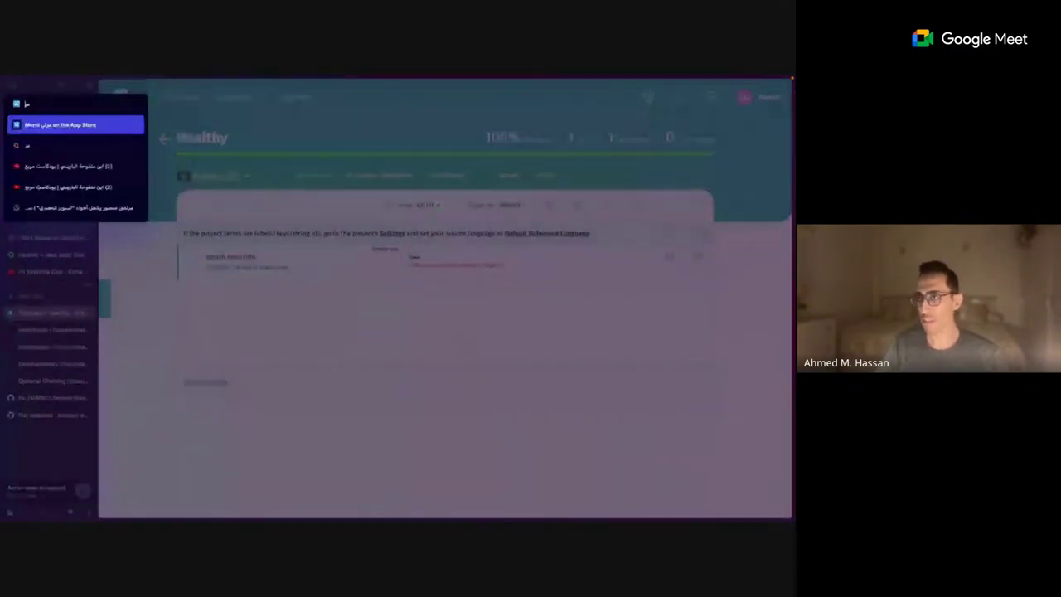
key("super+z")
key("super+z")
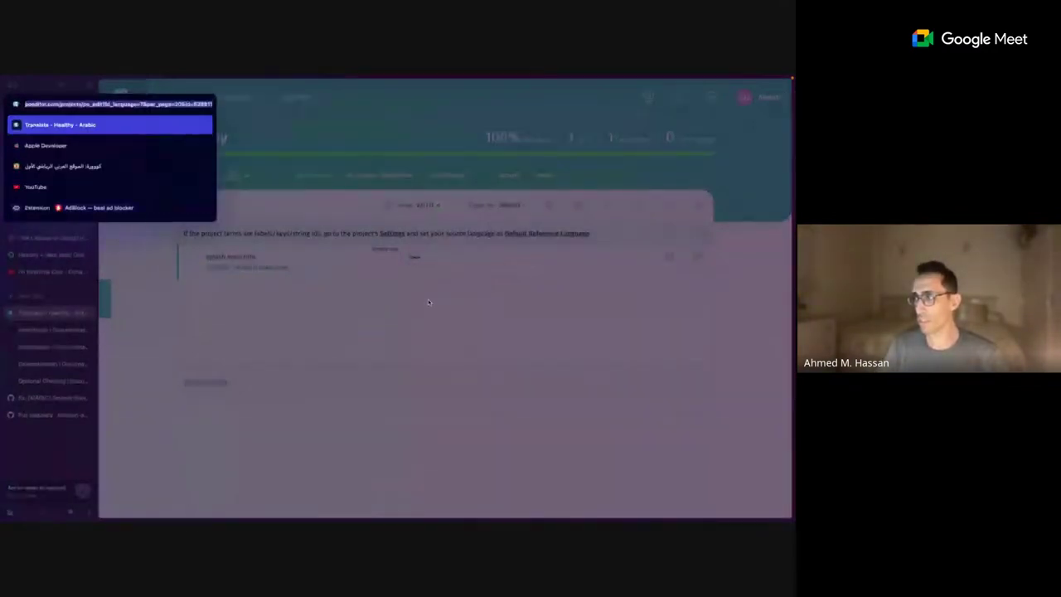
key("Escape")
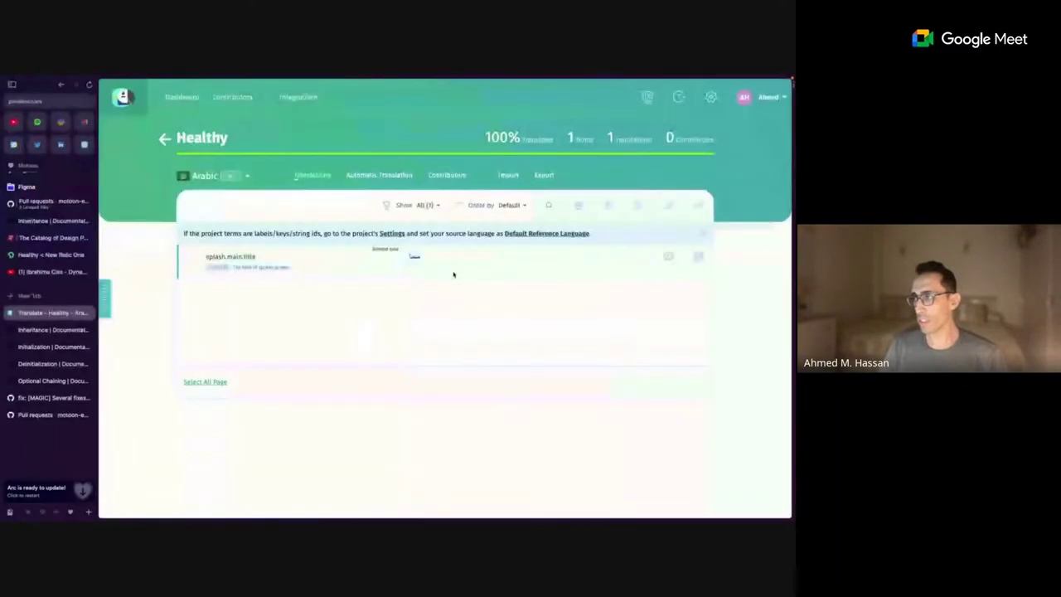
- Correct the Arabic translation of splash.main.title to "مرحبا" and return to the project's language list
left_click(424, 258)
left_click(461, 300)
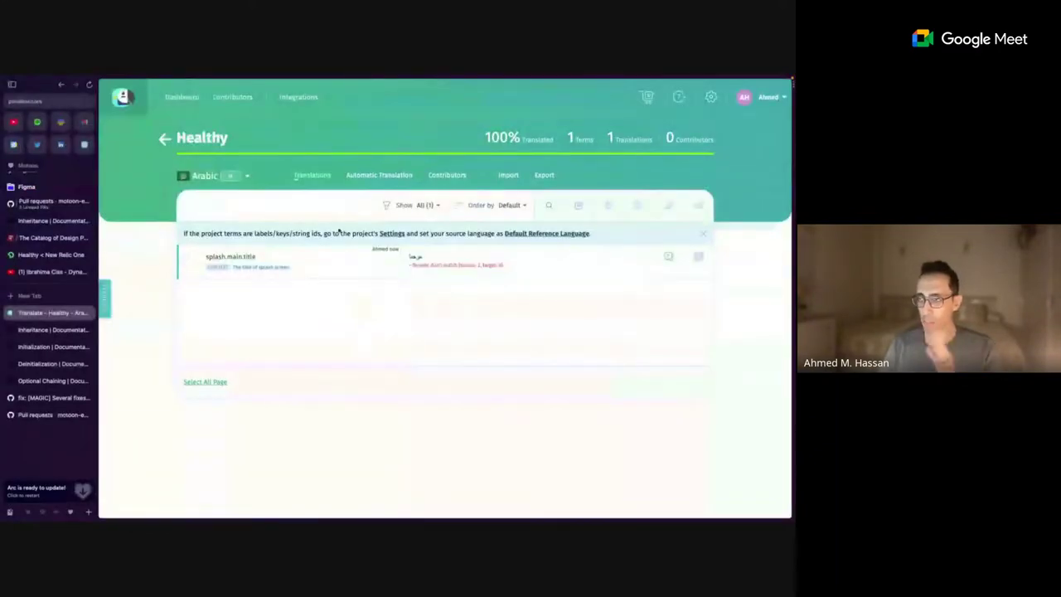
left_click(164, 138)
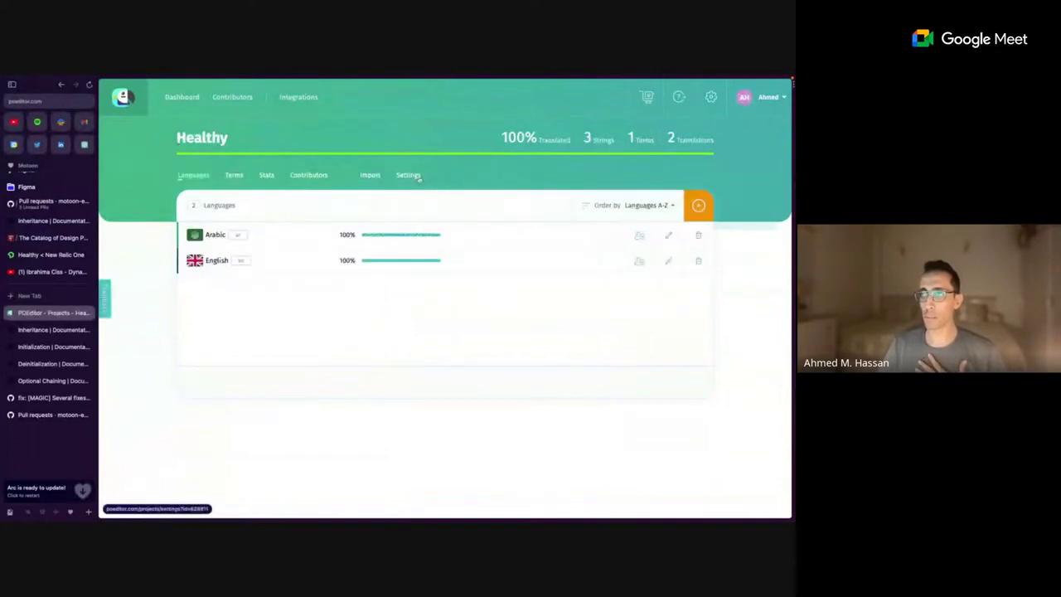
- Open the export page for the English translations and search the export formats for "ios"
left_click(219, 261)
left_click(544, 175)
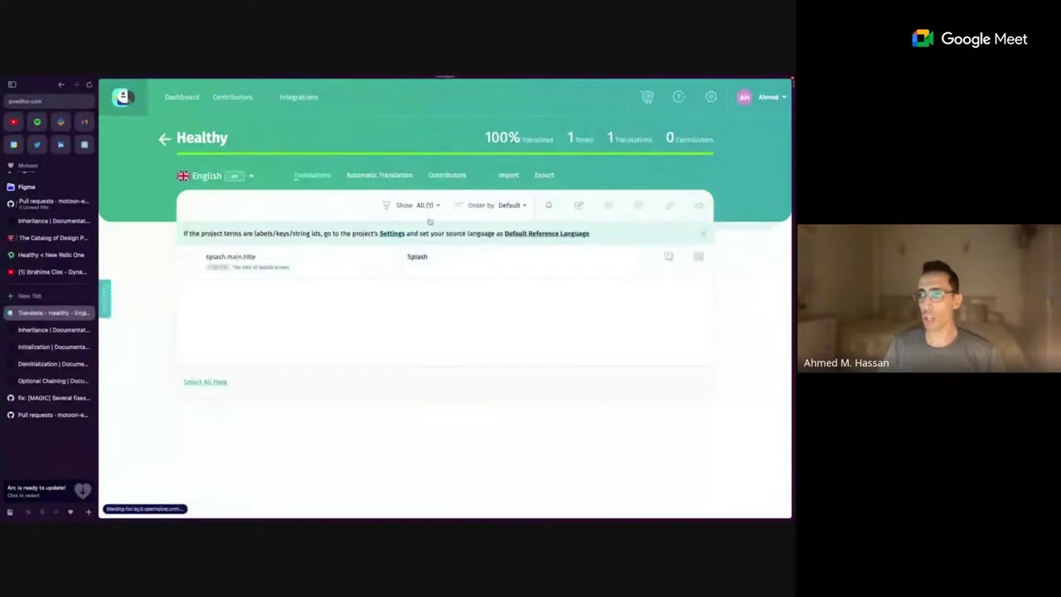
left_click(290, 310)
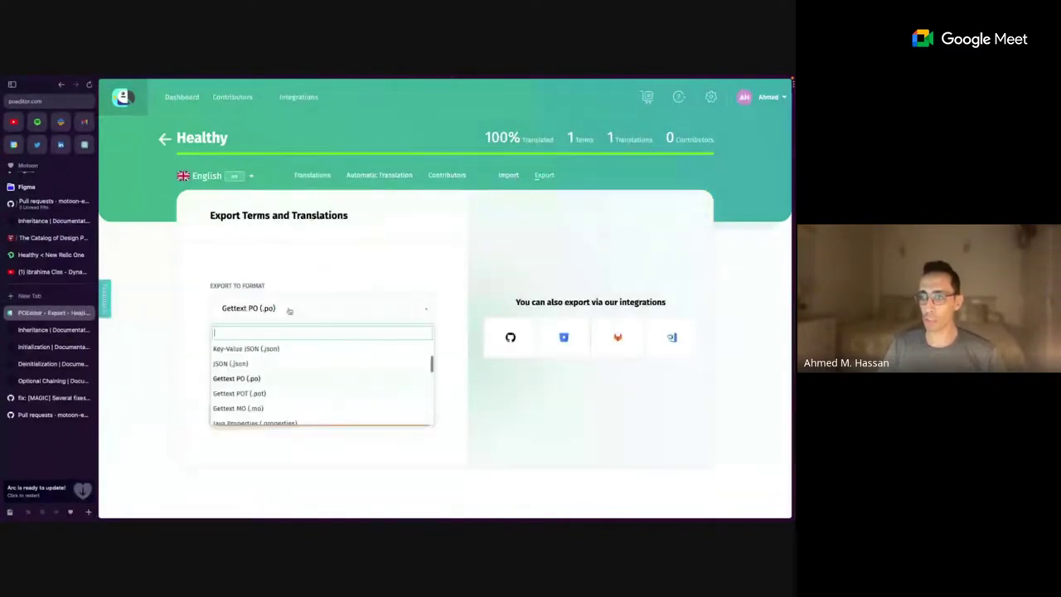
scroll(303, 387, "down", 5)
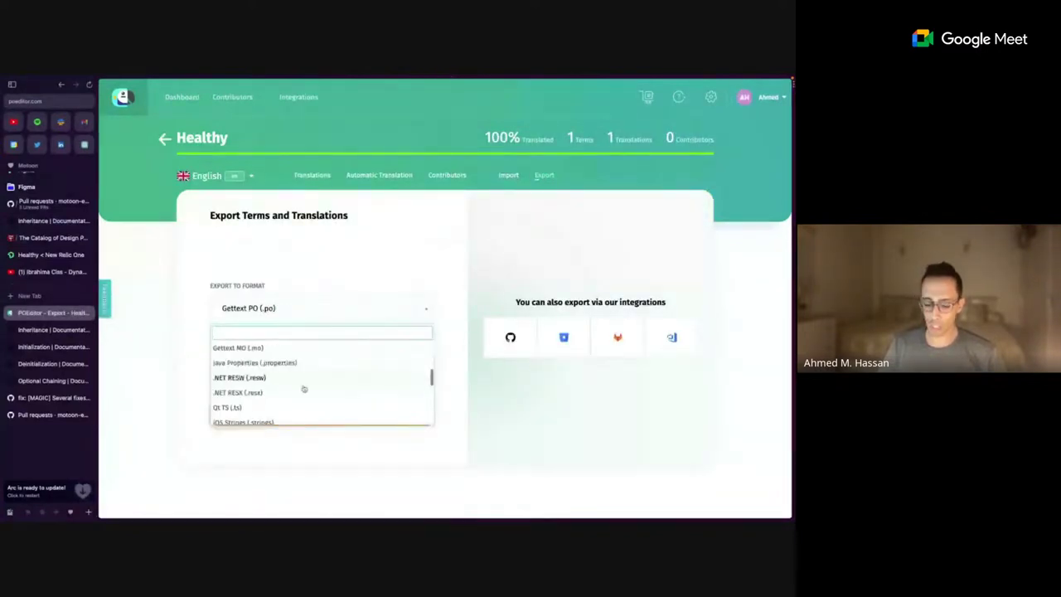
scroll(295, 373, "up", 8)
type("i")
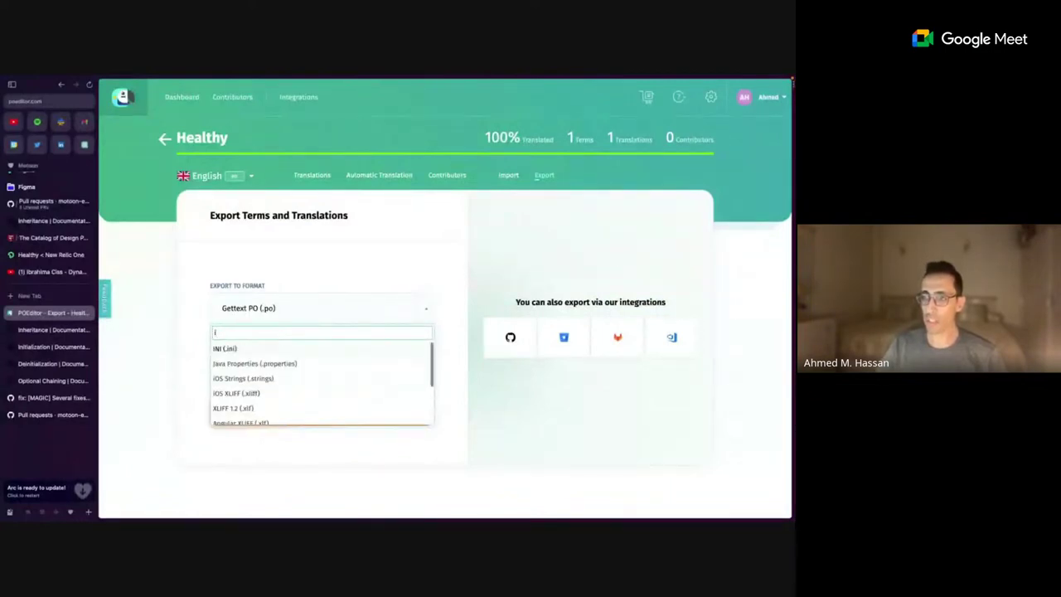
type("os")
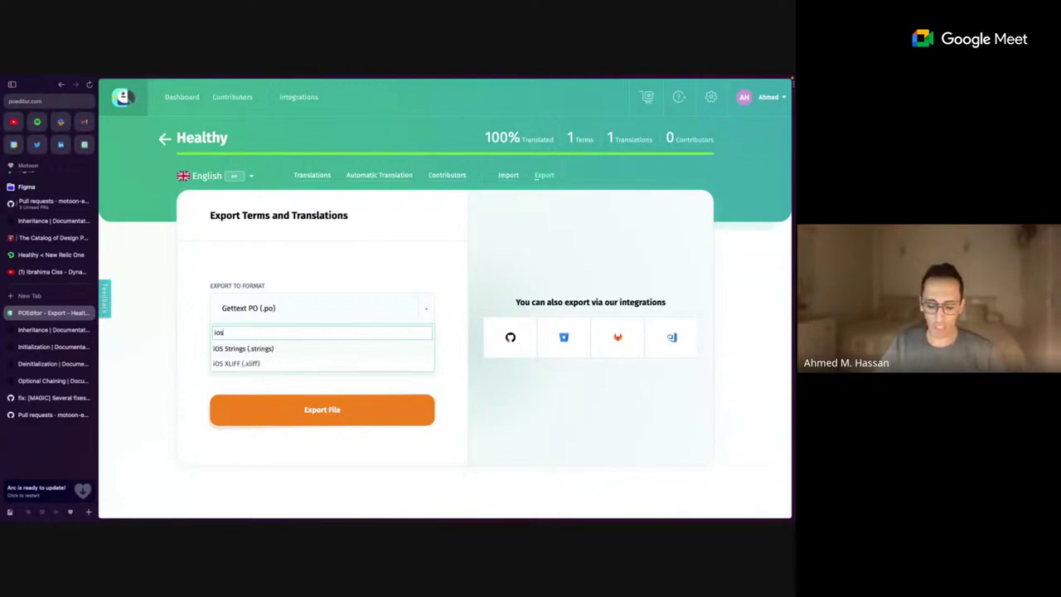
- Search the export formats for "andr", and set the English export format to iOS Strings (.strings)
key("BackSpace")
key("BackSpace")
key("BackSpace")
type("andr")
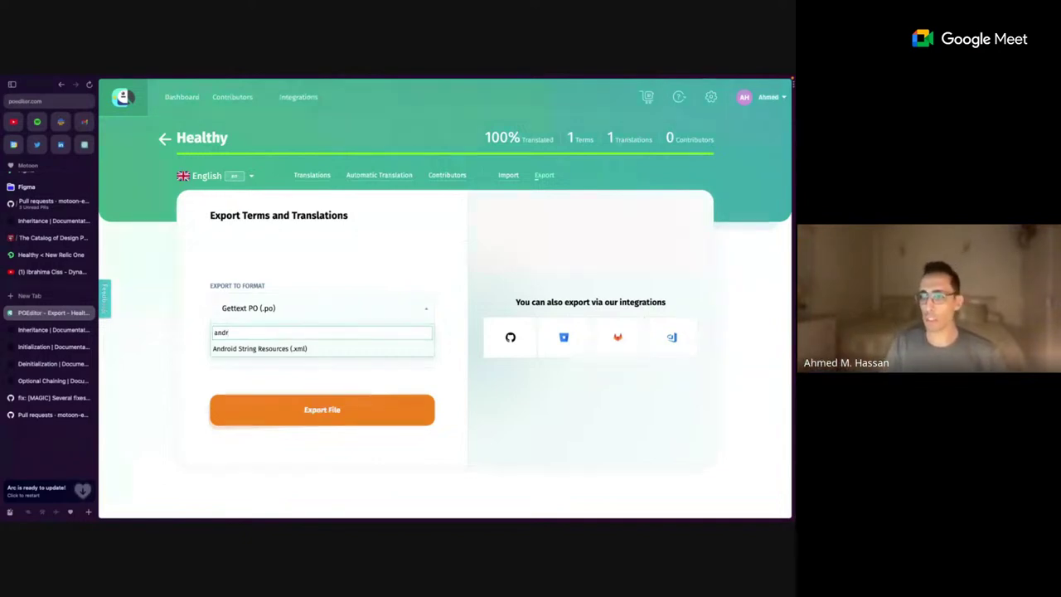
key("ctrl+a")
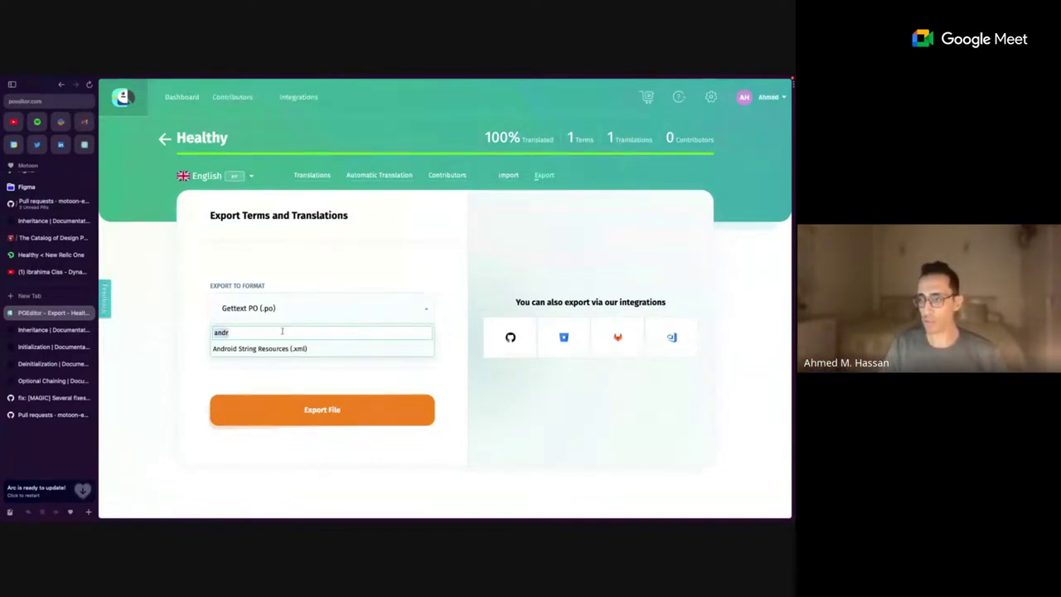
type("ios")
key("Return")
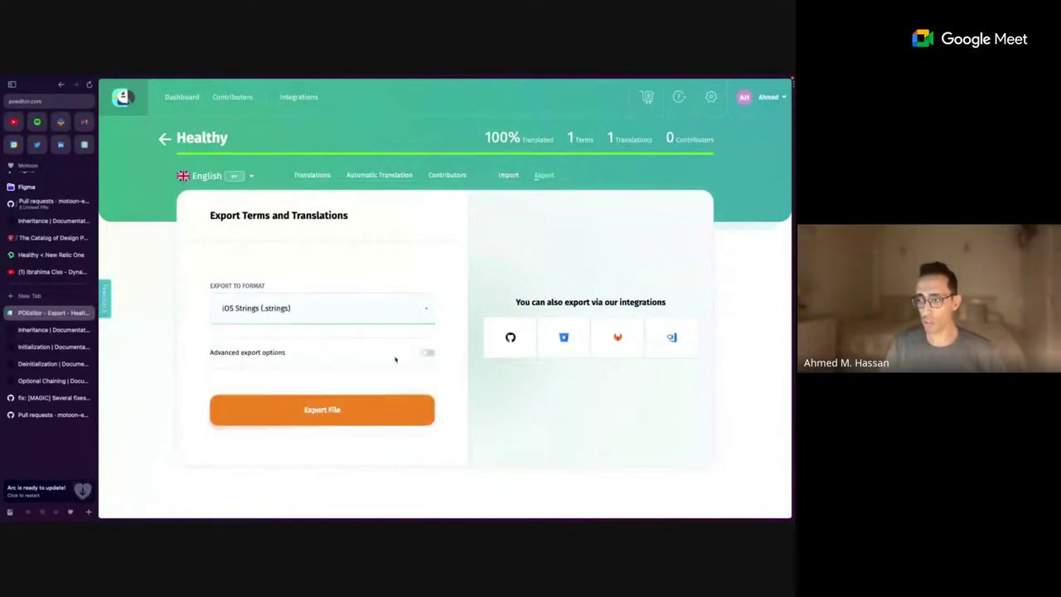
- Enable the advanced export options, set the order to Terms A-Z and export the English strings file
left_click(426, 352)
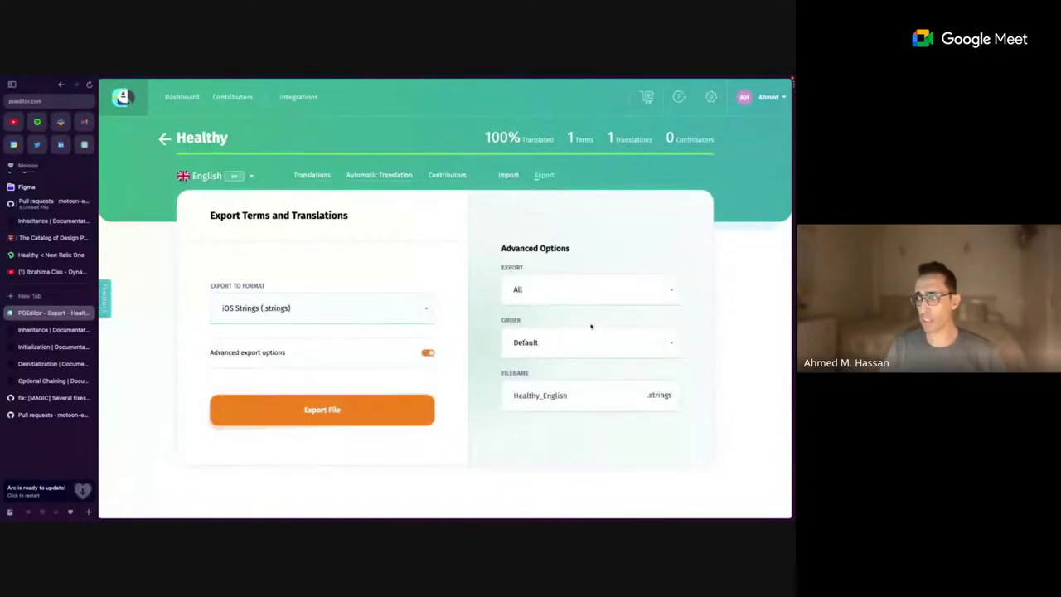
left_click(584, 354)
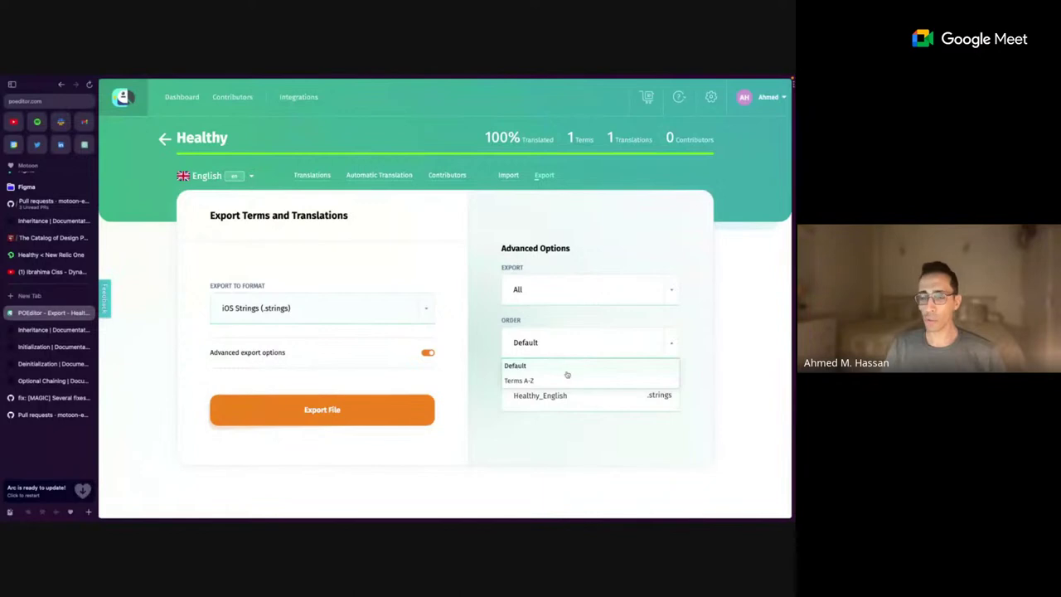
left_click(571, 379)
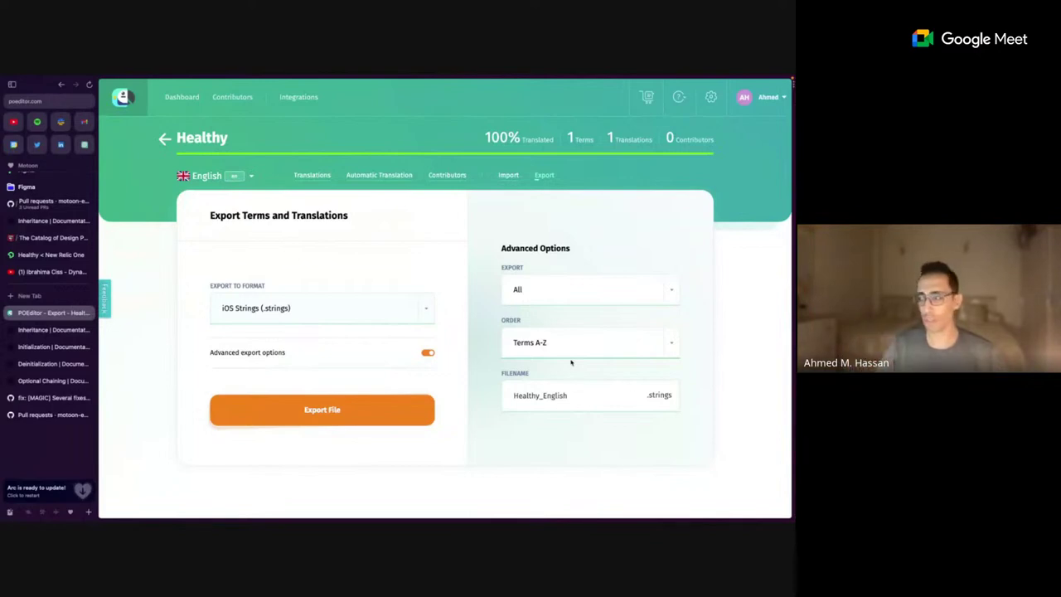
left_click(399, 406)
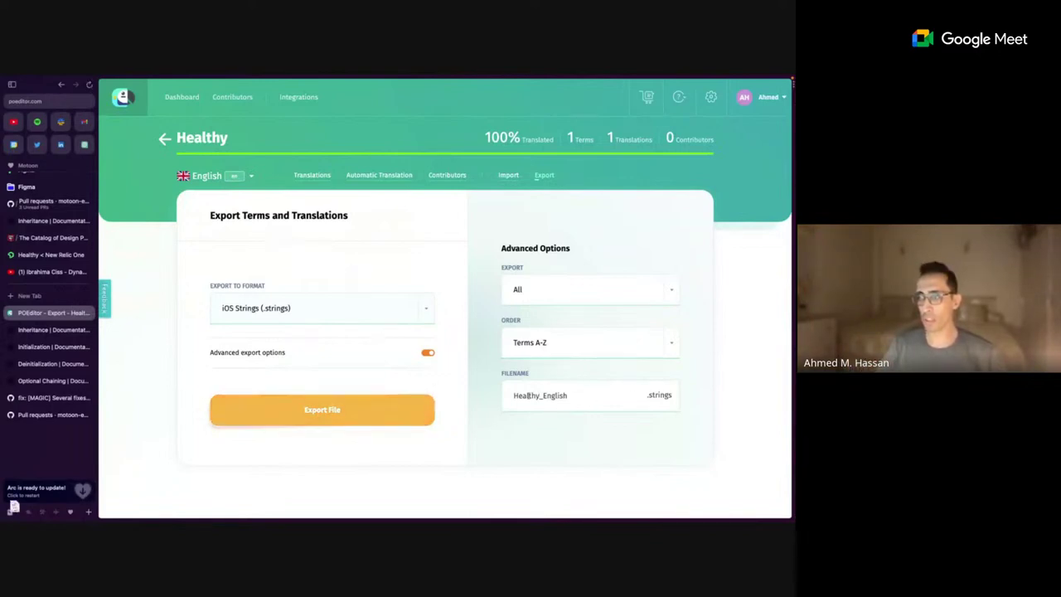
- Switch the export page to Arabic, enable advanced options with the order Terms A-Z, and export the Arabic iOS Strings file
left_click(252, 179)
left_click(216, 222)
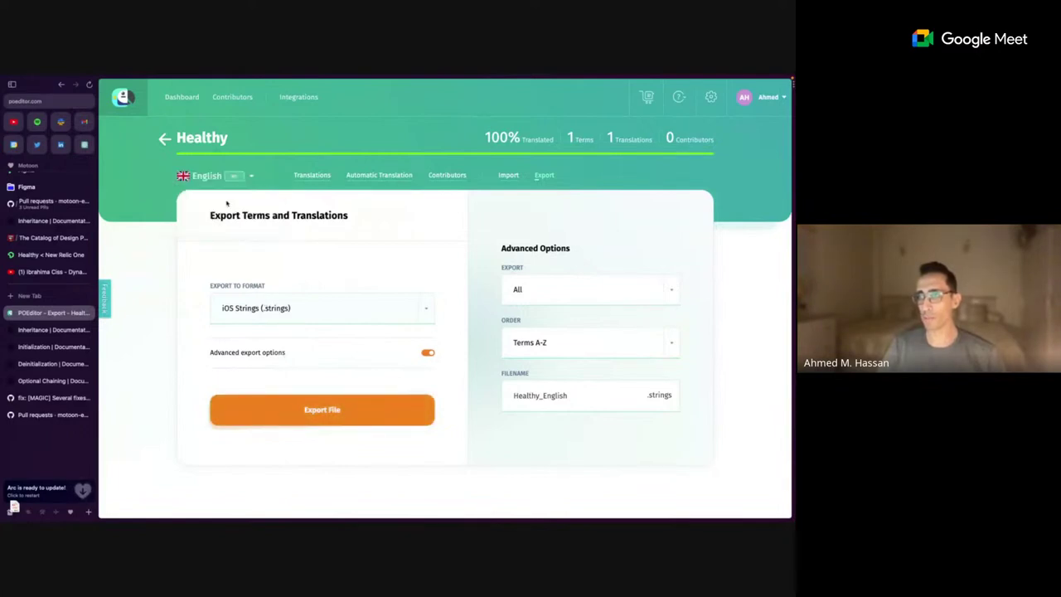
left_click(235, 178)
left_click(211, 197)
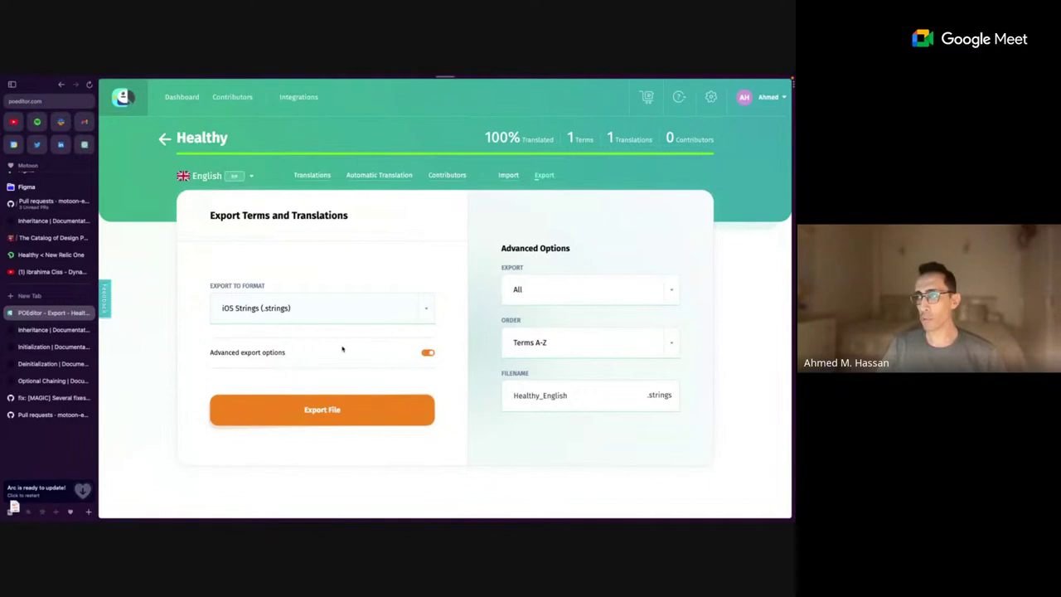
left_click(427, 353)
left_click(553, 343)
left_click(522, 378)
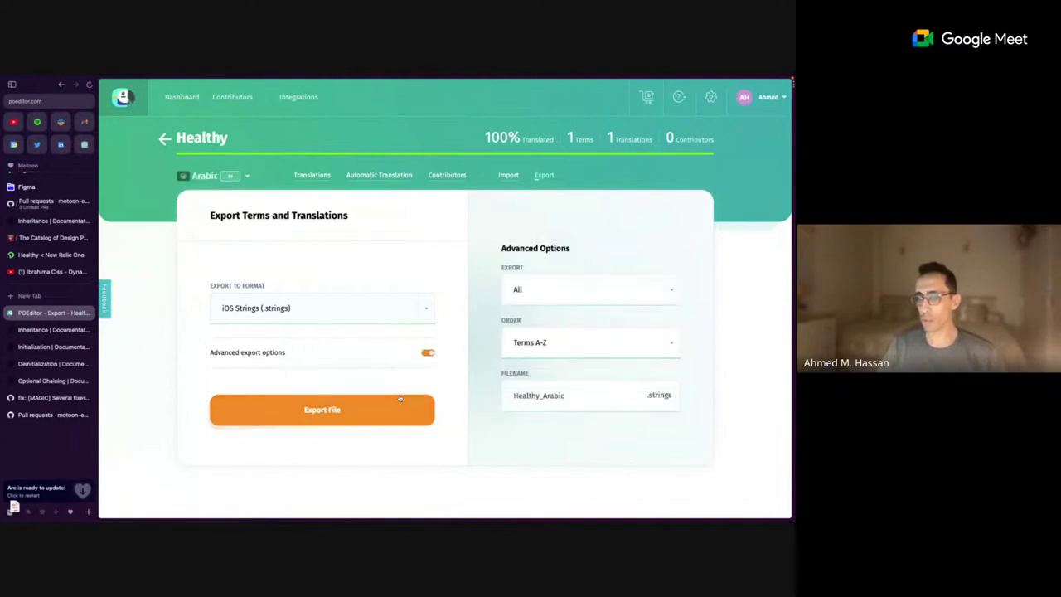
left_click(400, 399)
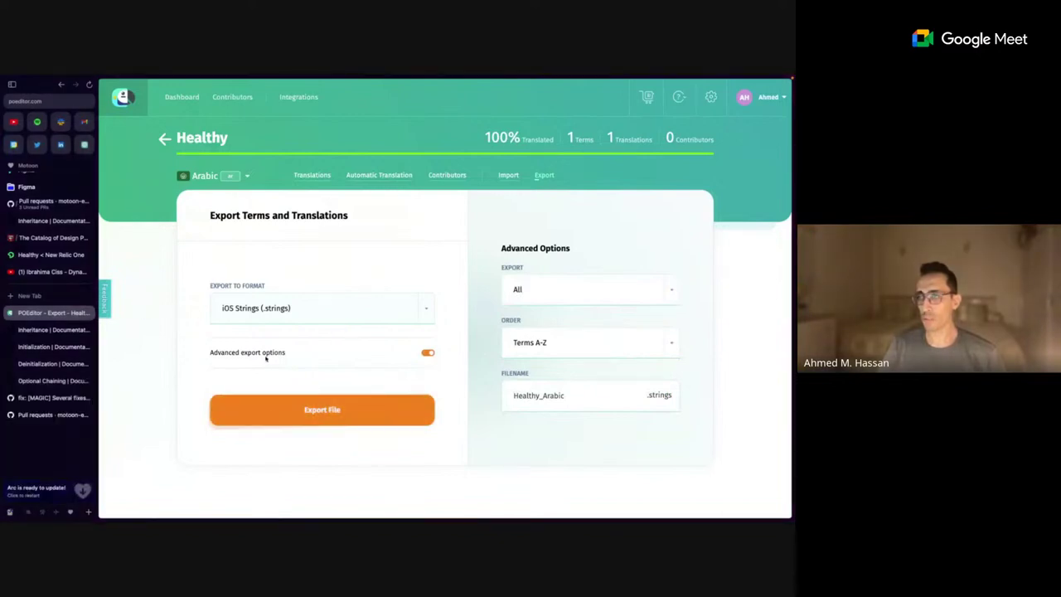
- Switch to the exported Healthy_Arabic.strings file in Xcode and examine its comment line and the splash.main.title entry
key("ctrl+Left")
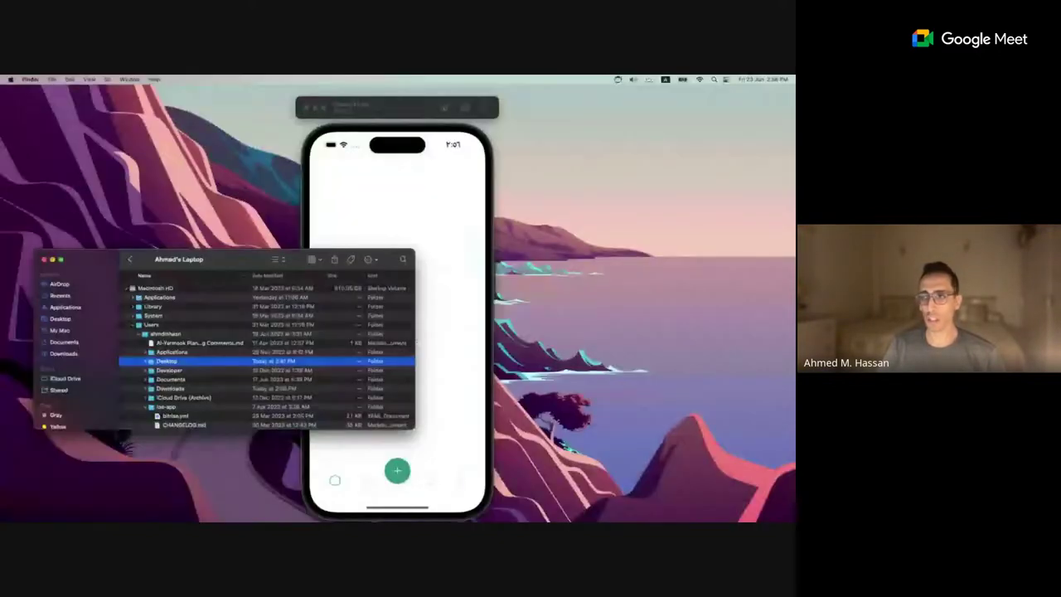
double_click(266, 359)
left_click_drag(372, 200, 373, 156)
triple_click(301, 204)
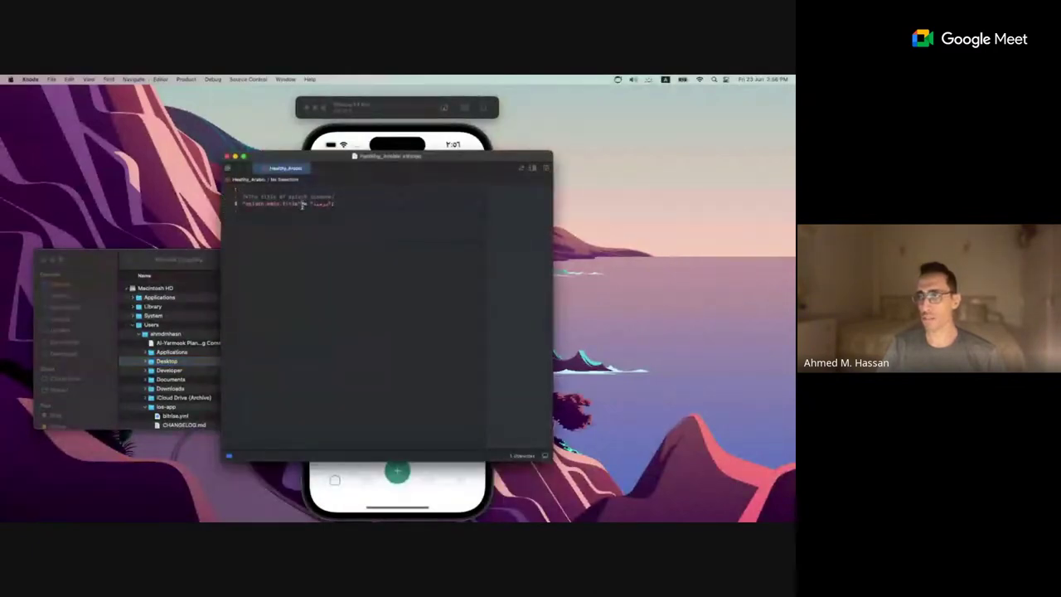
left_click(291, 211)
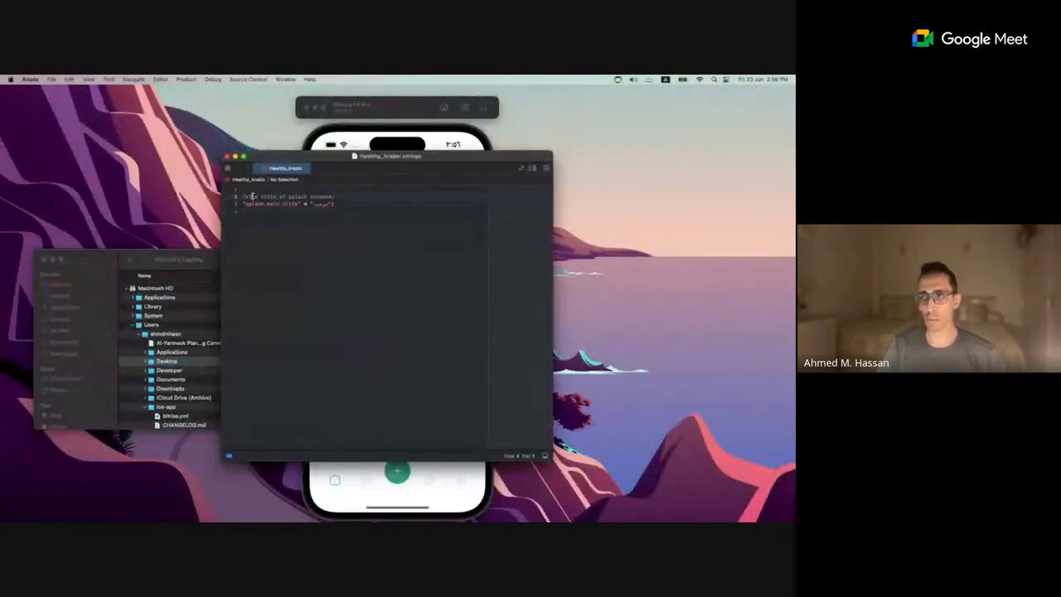
triple_click(252, 197)
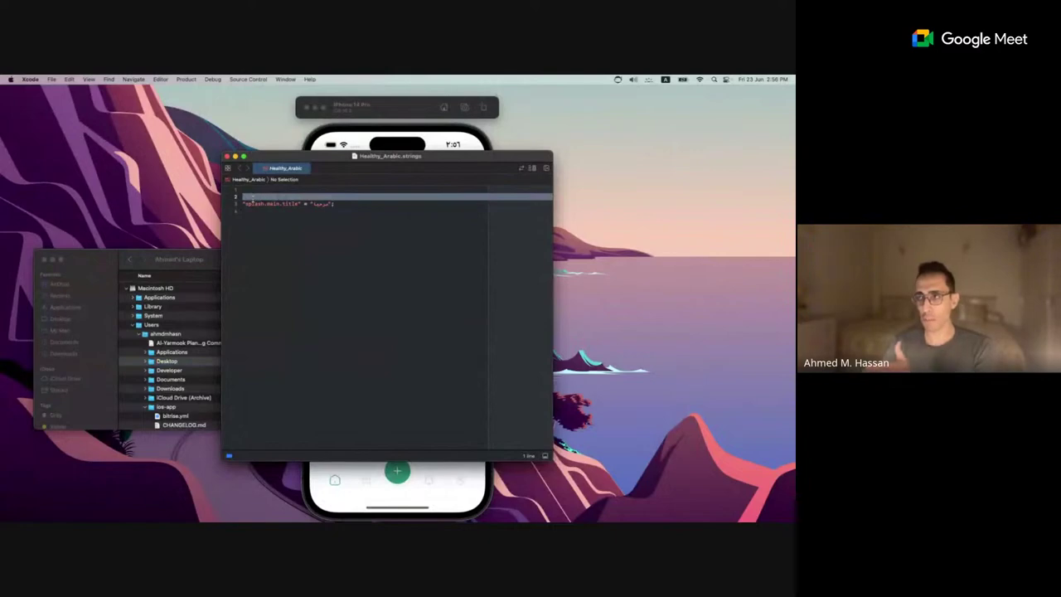
left_click(251, 204)
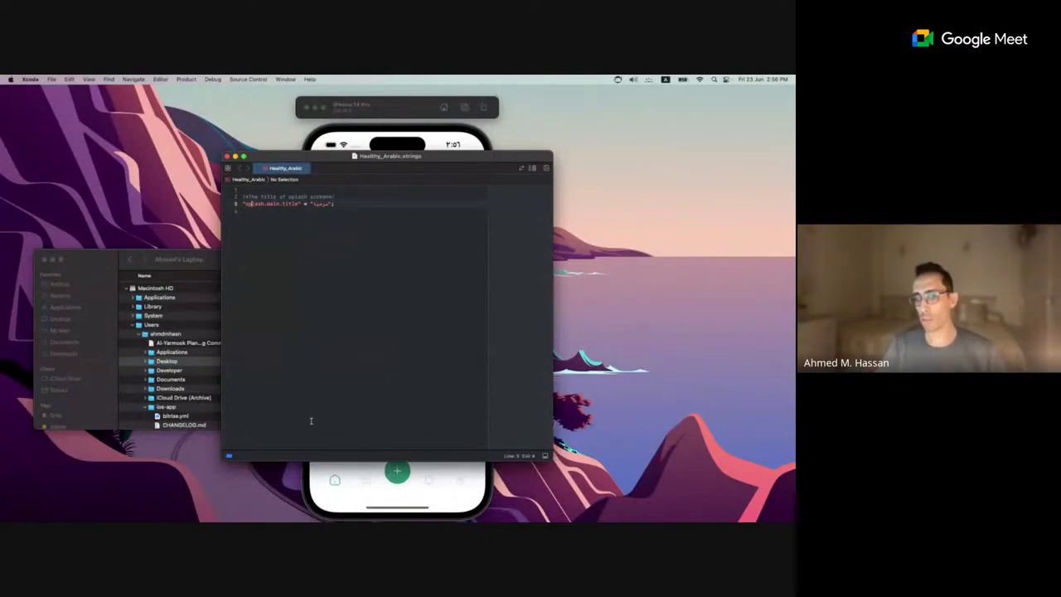
- Open the downloaded Healthy_English.strings file from the browser's recent downloads and place its window beside the Arabic one for comparison
key("ctrl+Right")
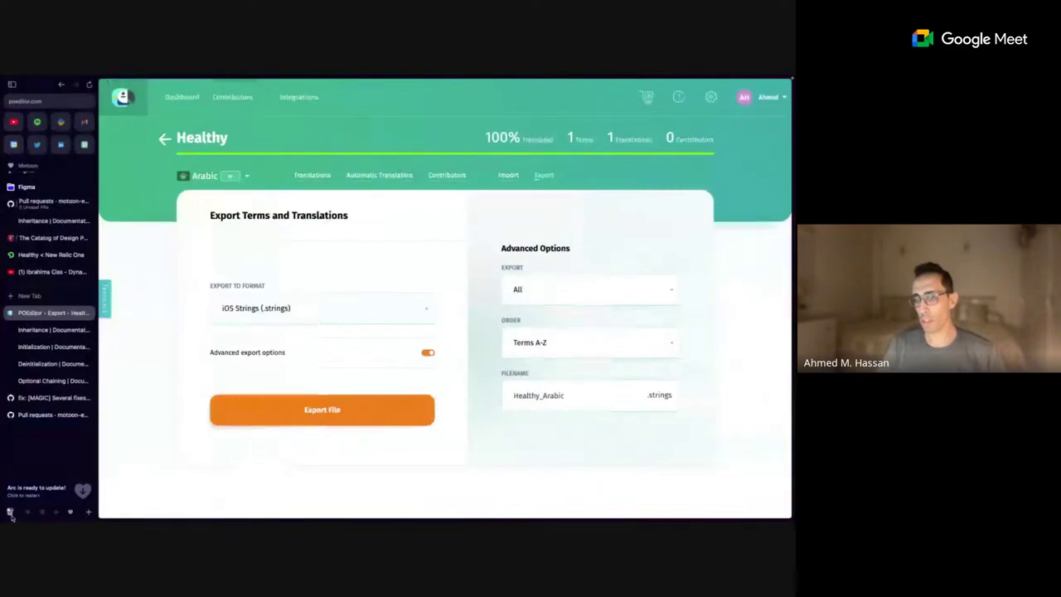
mouse_move(11, 513)
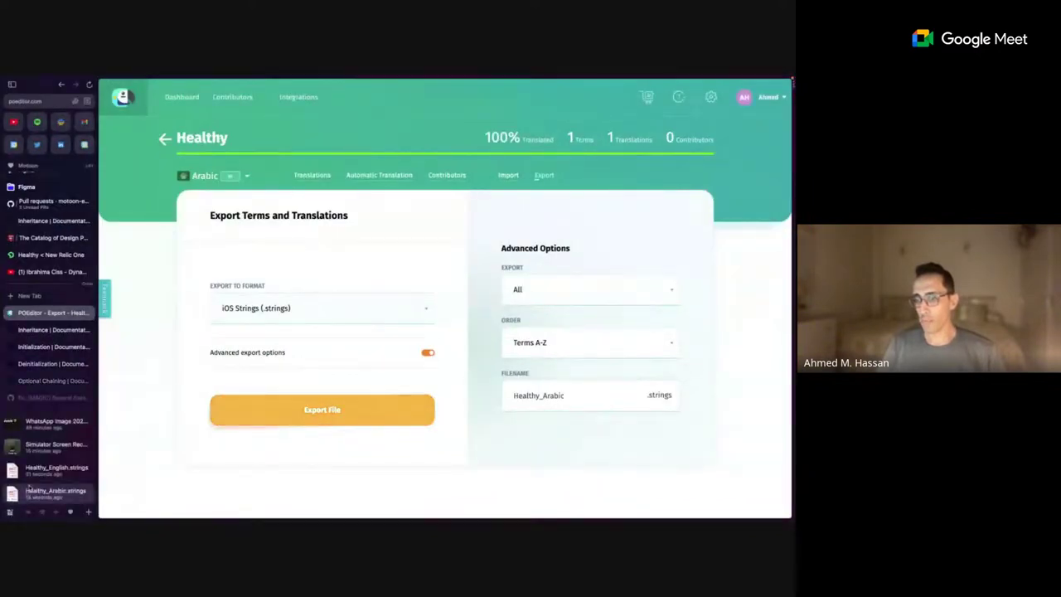
left_click(49, 472)
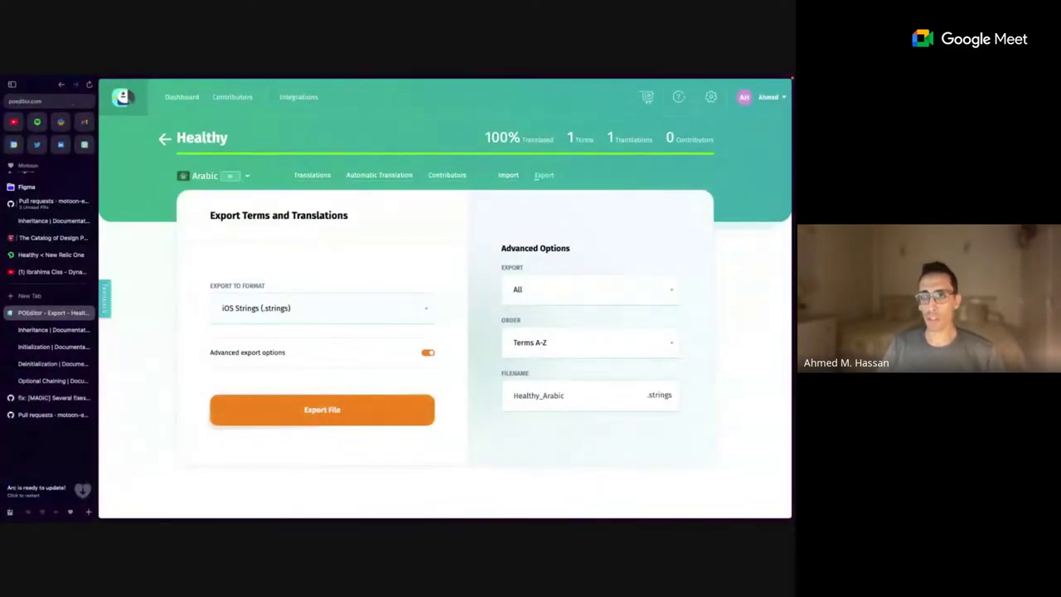
key("ctrl+Left")
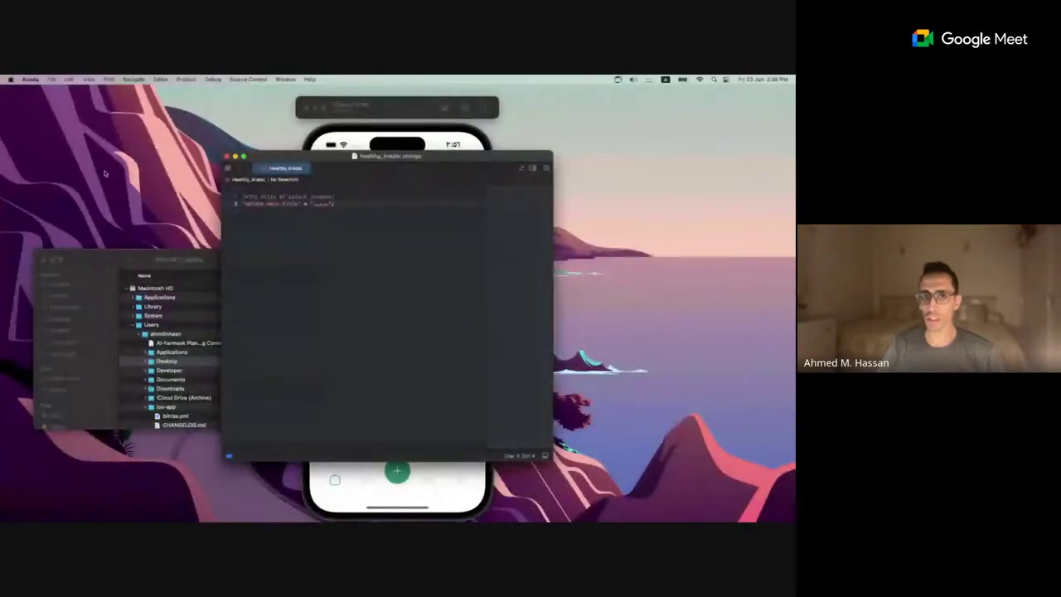
mouse_move(514, 221)
left_mouse_down()
mouse_move(754, 198)
mouse_move(725, 197)
left_mouse_up()
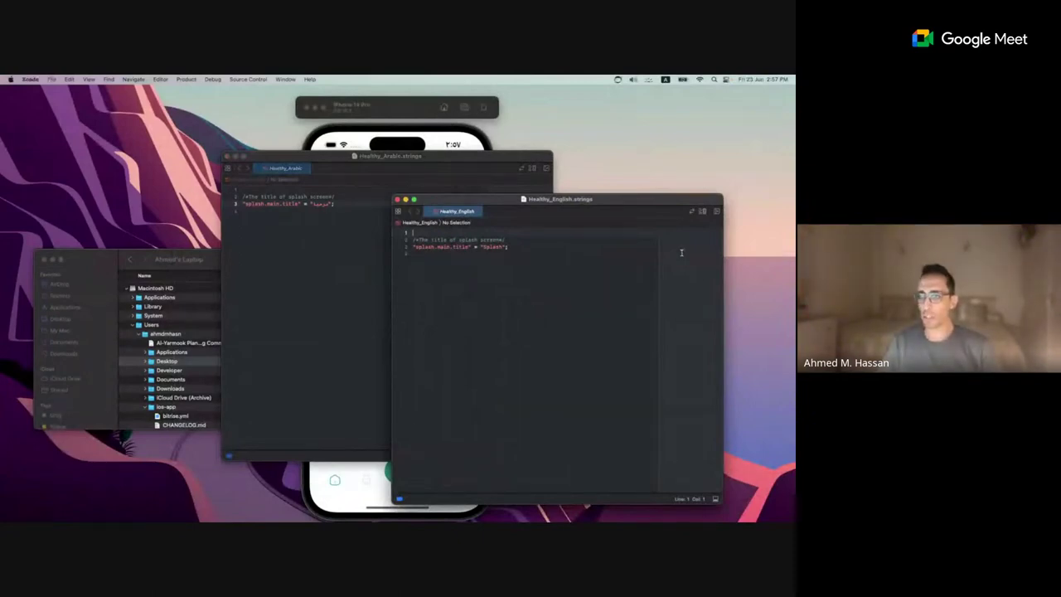
- Return to the Healthy project's language list in POEditor and open the English translations
key("ctrl+Right")
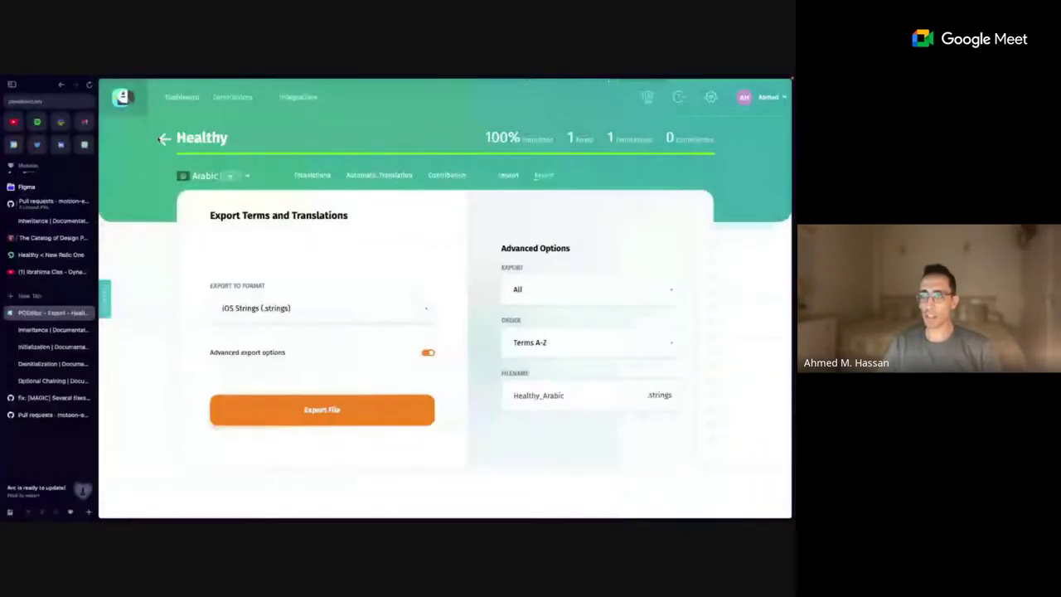
left_click(163, 139)
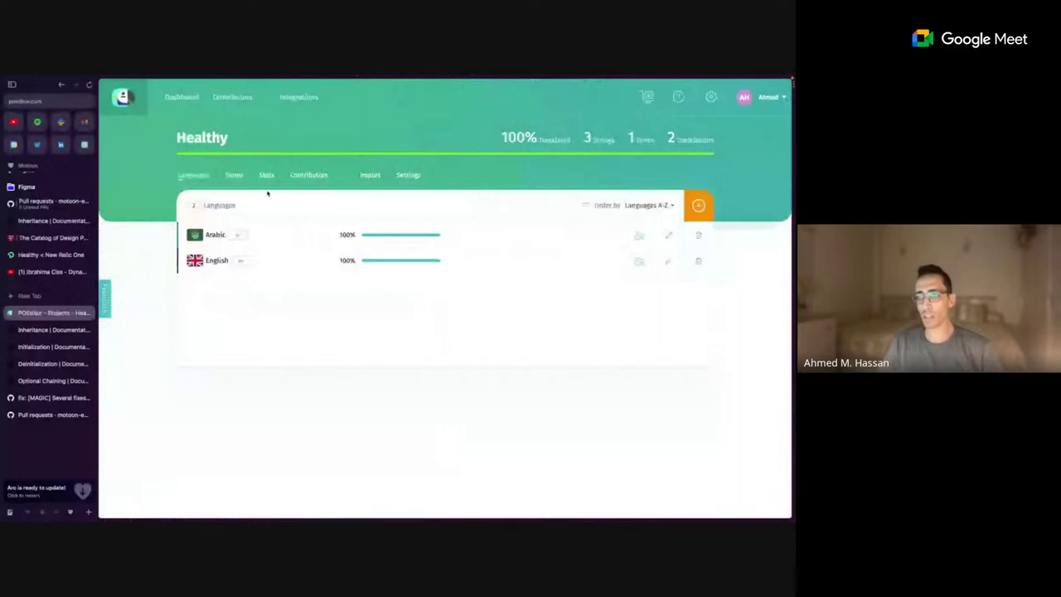
left_click(217, 262)
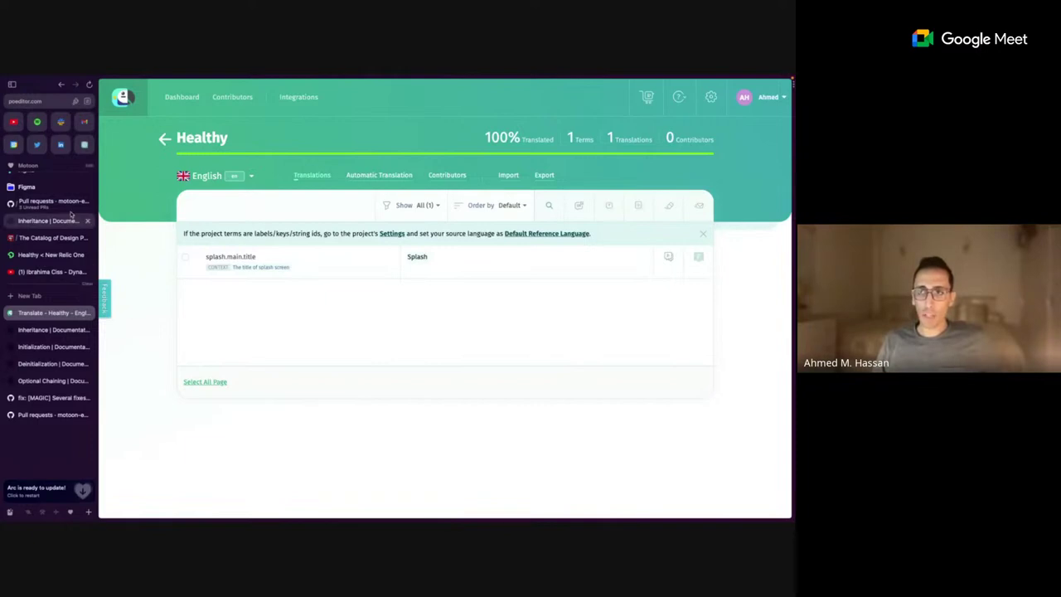
- Switch to the healthy repository's pull requests on GitHub, tick "[HL-49] Create home food tags view" and open it in a new tab
scroll(70, 214, "up", 2)
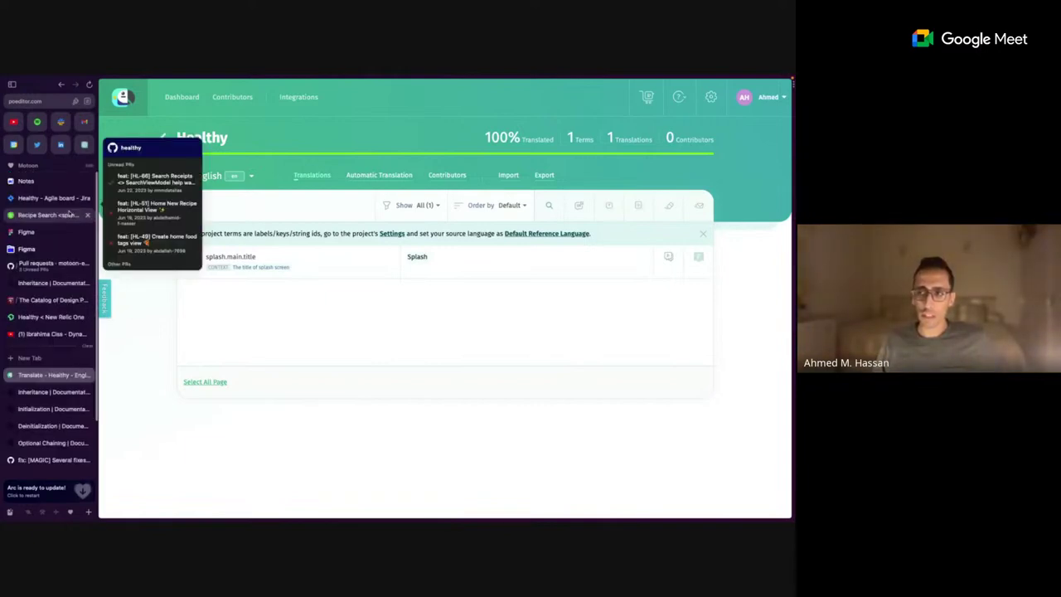
left_click(53, 265)
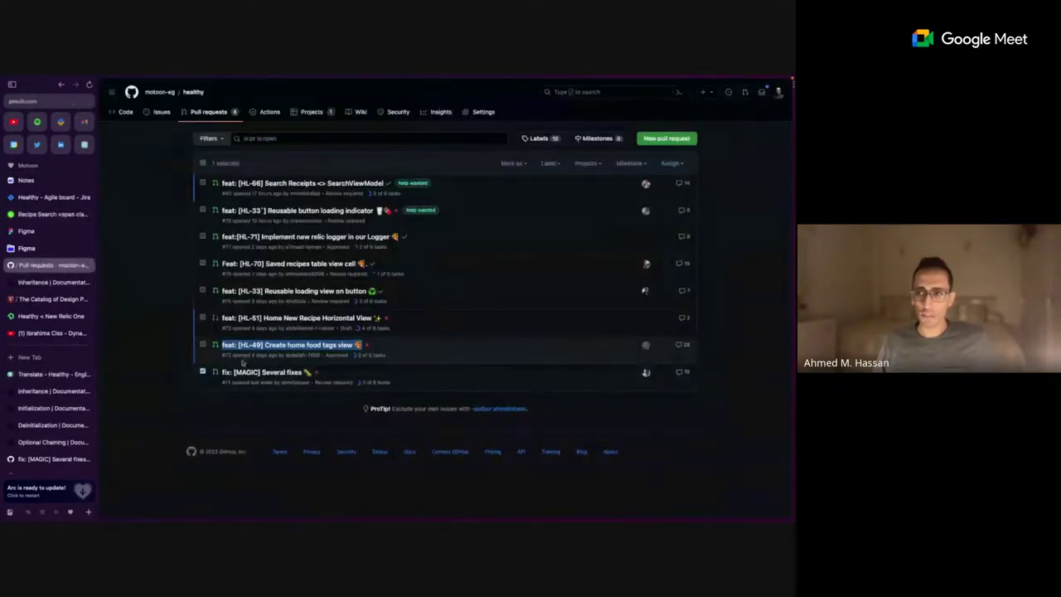
left_click(203, 345)
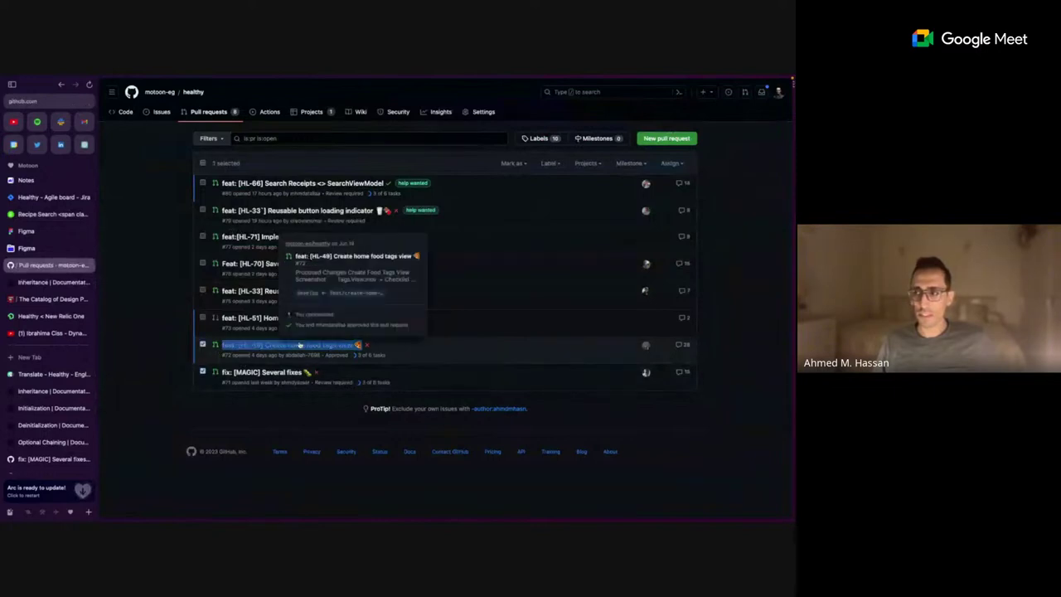
right_click(299, 345)
left_click(315, 345)
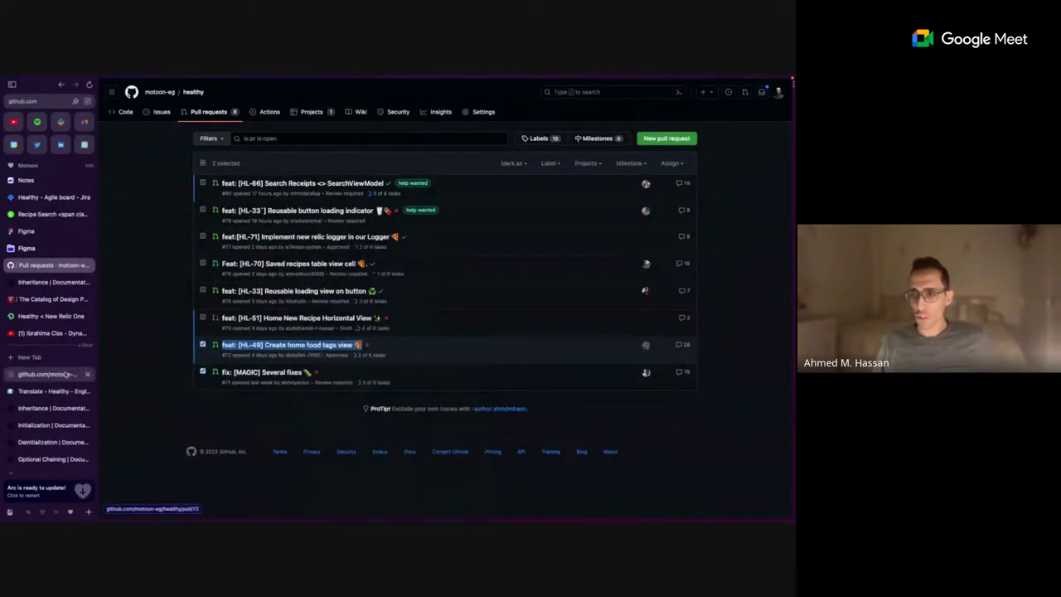
- Close the POEditor translations tab, the "fix: [MAGIC] Several fixes" tab and the duplicate pull requests tab
scroll(82, 401, "down", 2)
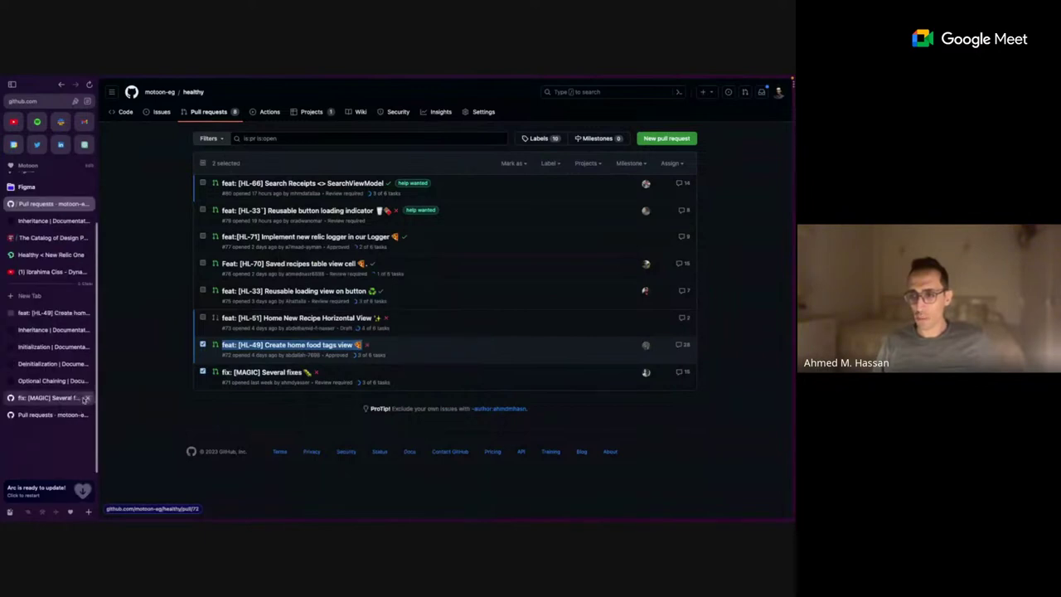
left_click(85, 398)
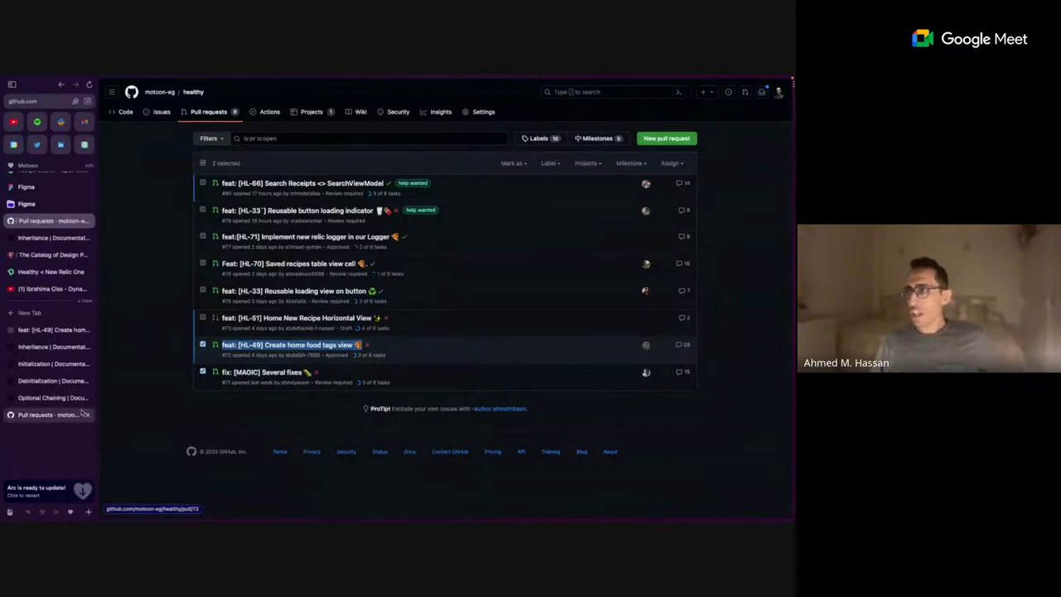
left_click(85, 414)
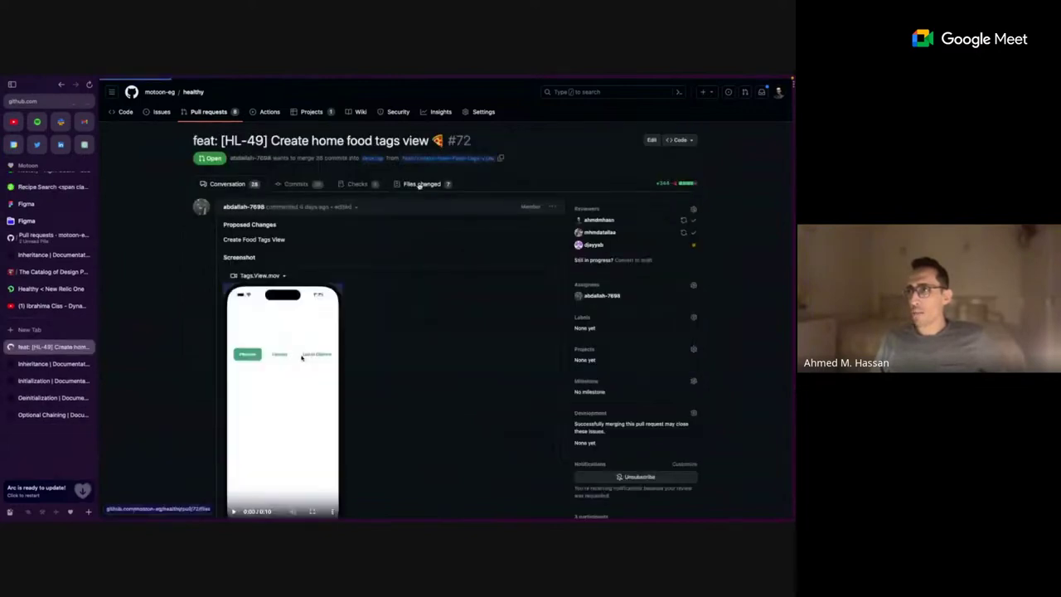
- View the changed files of the HL-49 pull request, return to its conversation and play the Tags.View.mov recording
left_click(421, 184)
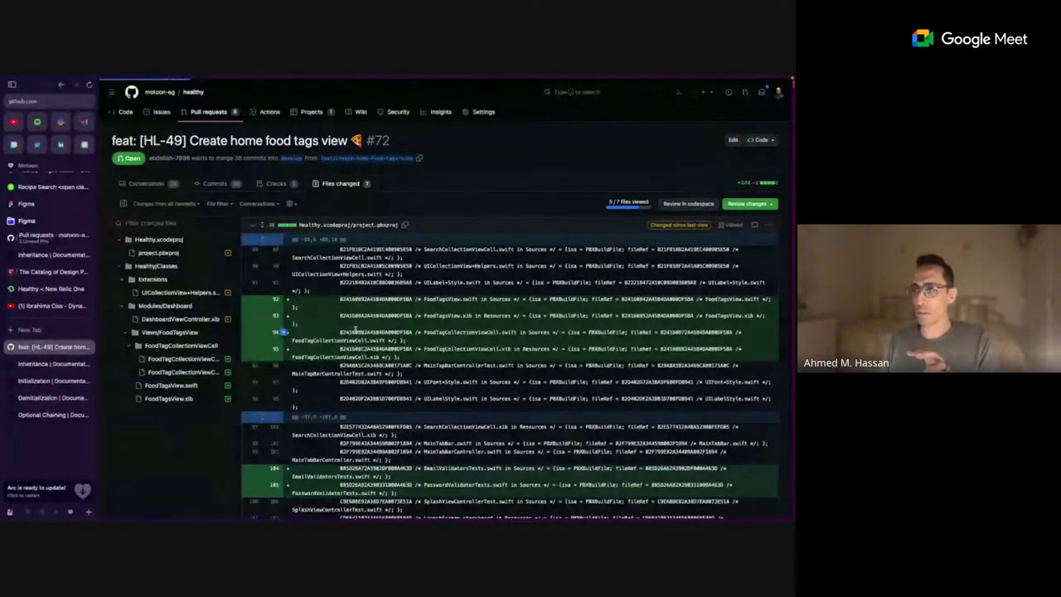
key("super+bracketleft")
scroll(374, 374, "down", 1)
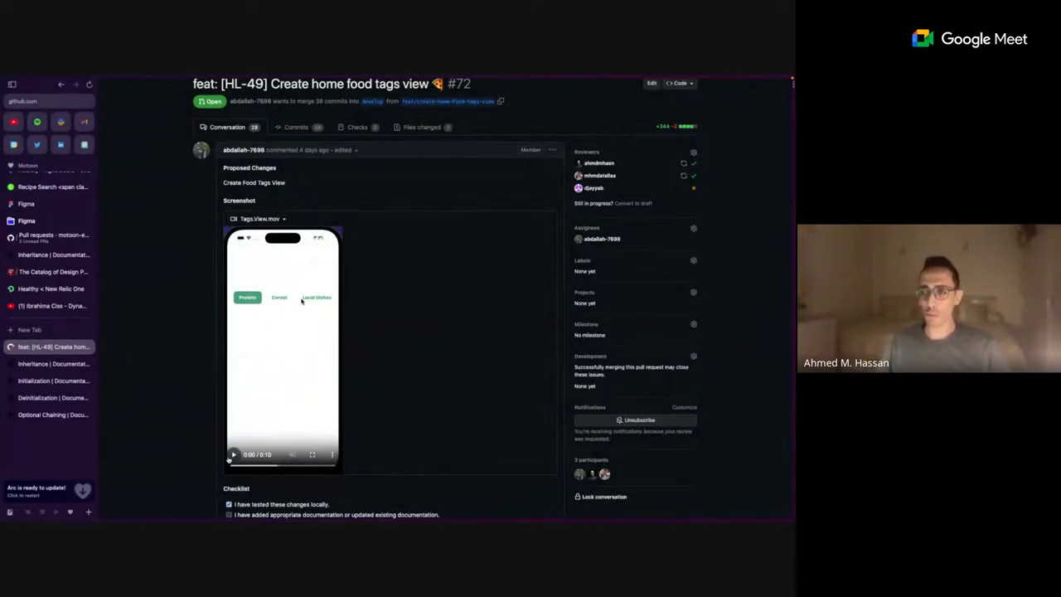
left_click(233, 454)
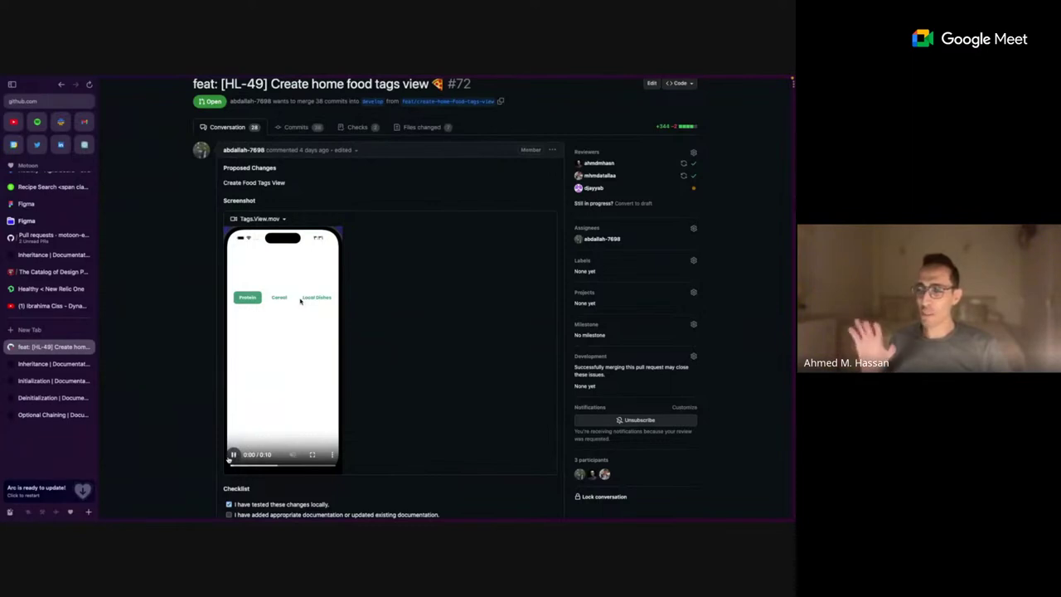